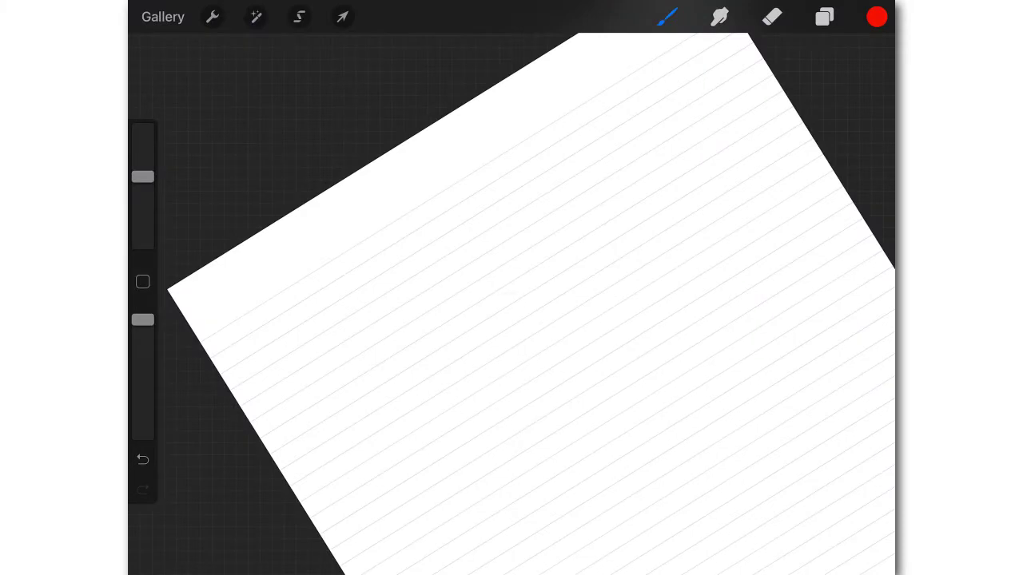
Open the Actions menu's Add tab to insert a file, photo or text
click(212, 17)
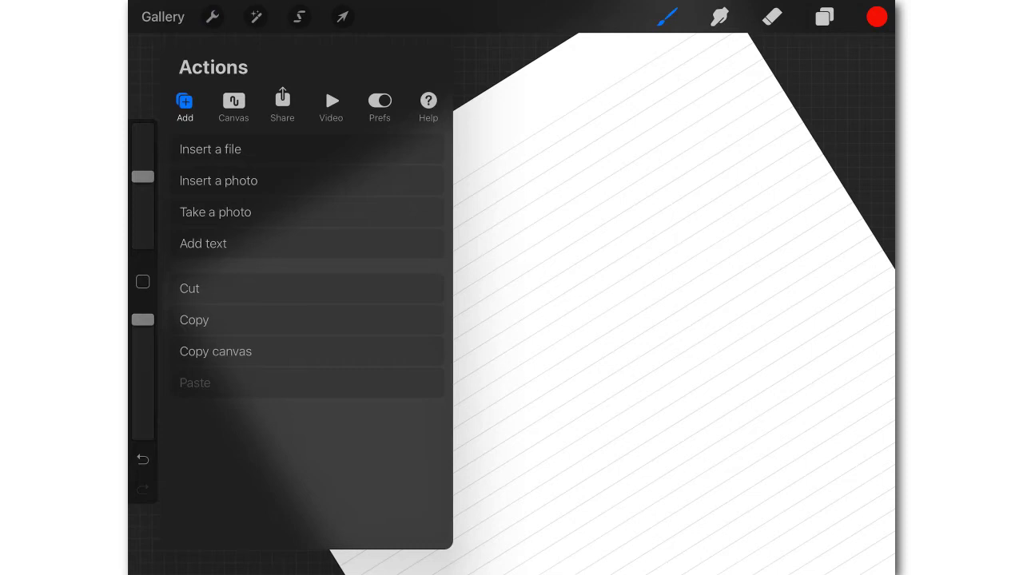
Add a dark grey text box and type 'Enzymes', fixing a typo
click(202, 243)
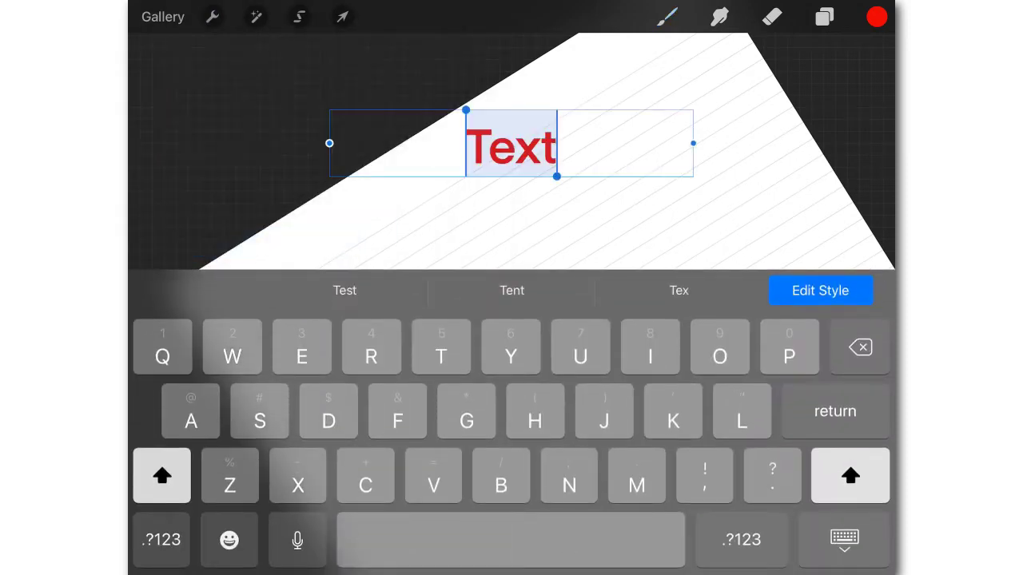
click(876, 17)
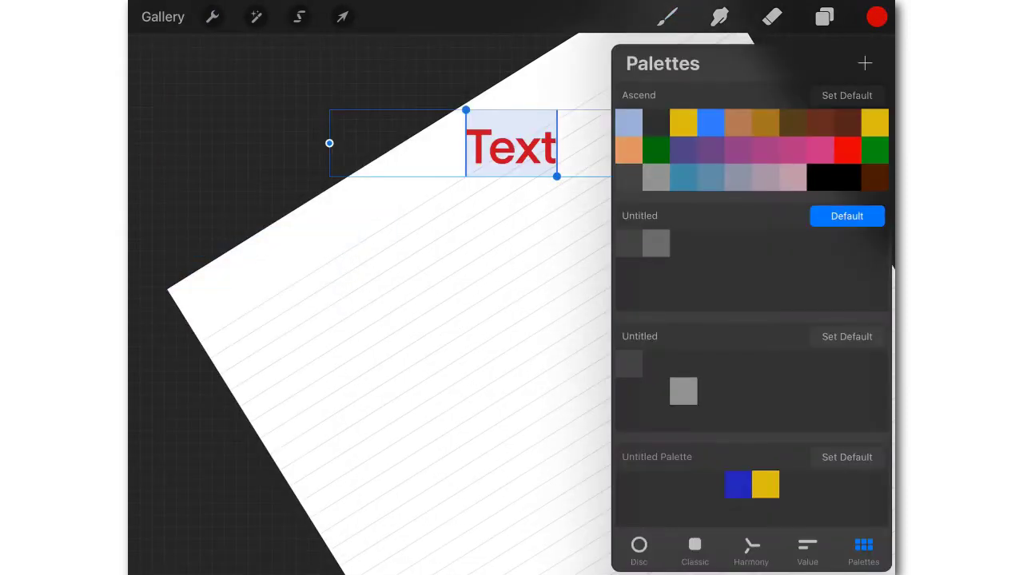
click(656, 123)
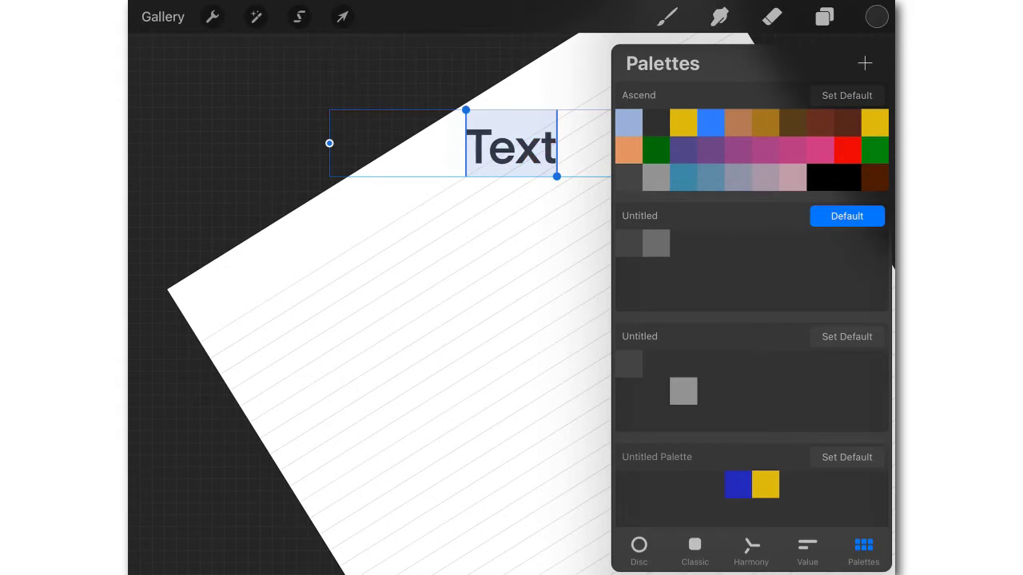
text(E)
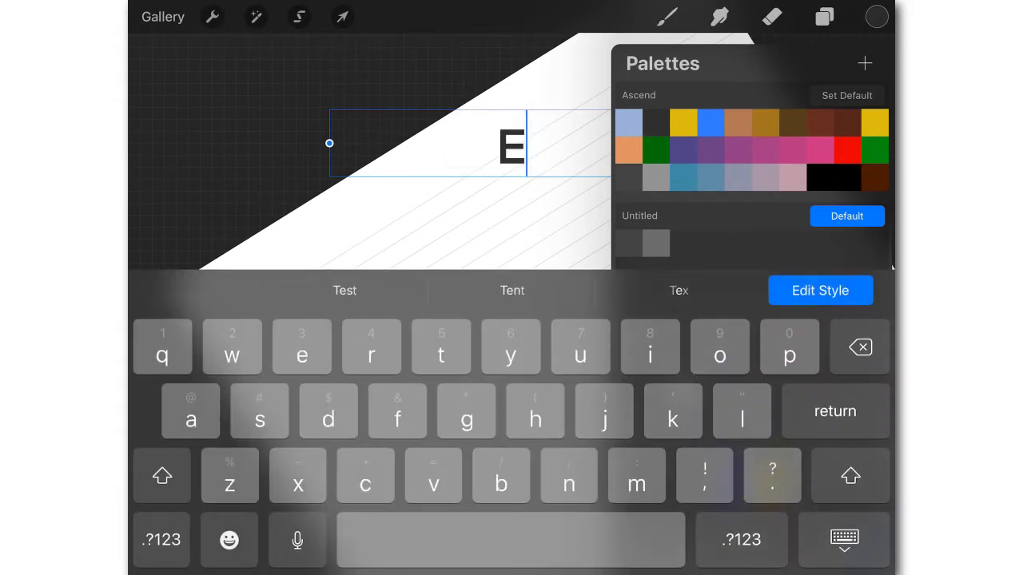
text(nx)
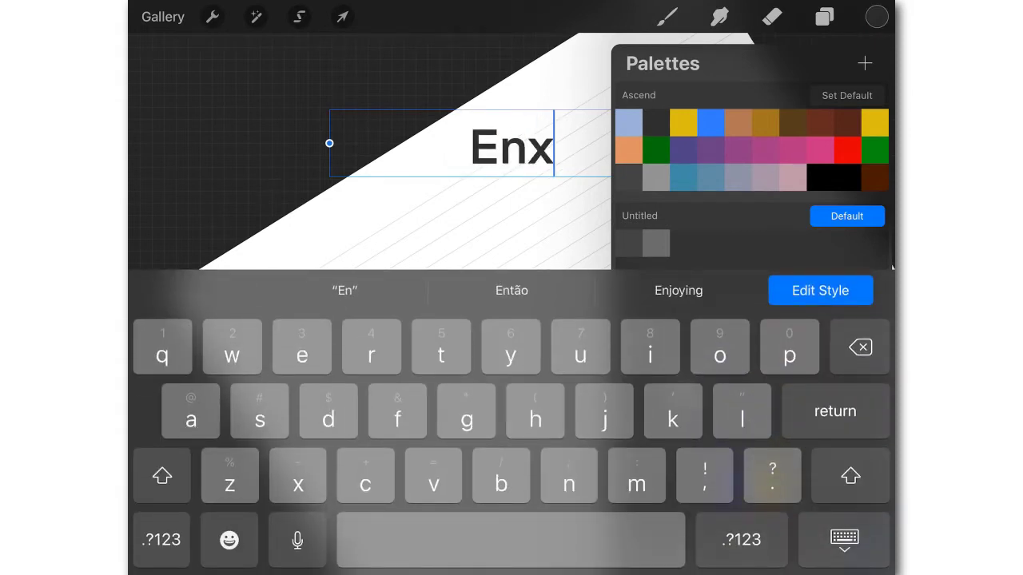
key(BackSpace)
text(zy)
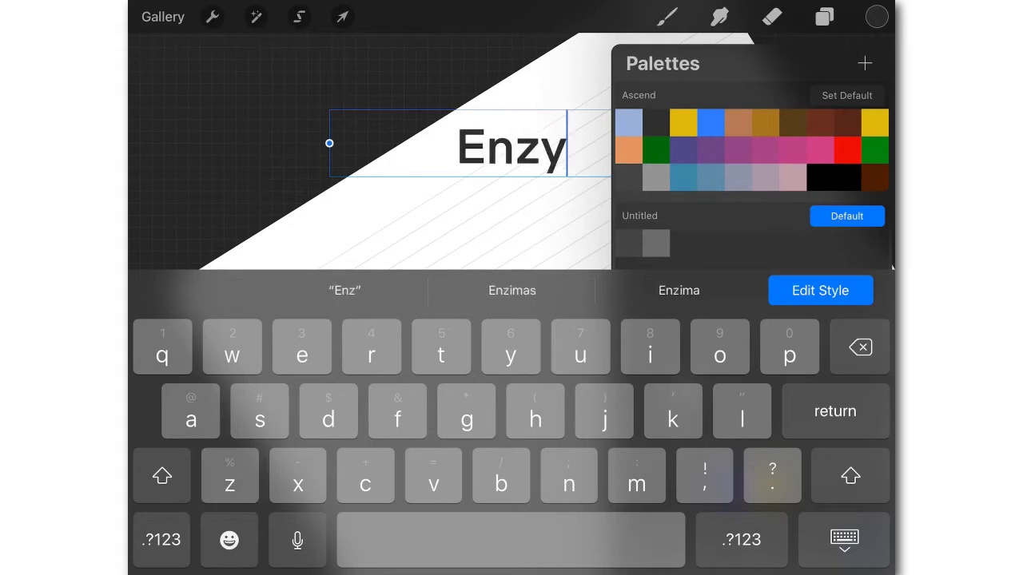
text(mes)
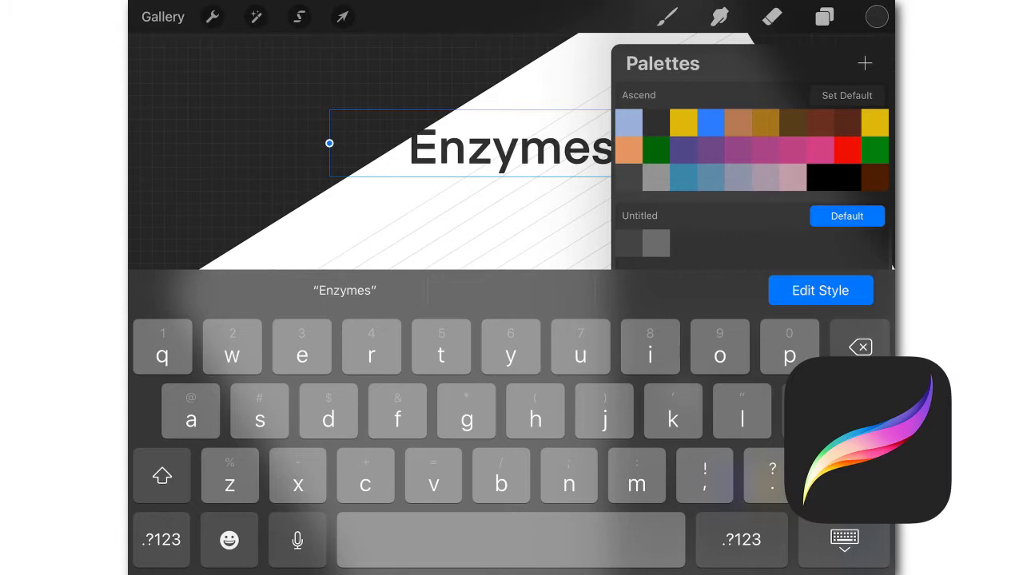
Extend the title to 'Enzymes: Characteristics' with a colon and the autocompleted word
double_click(512, 147)
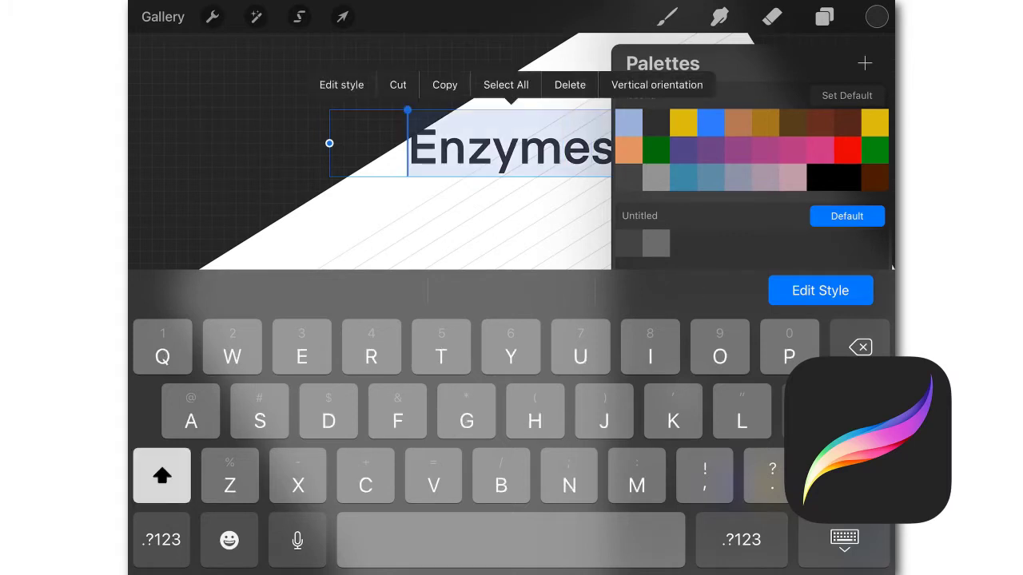
click(564, 147)
click(844, 539)
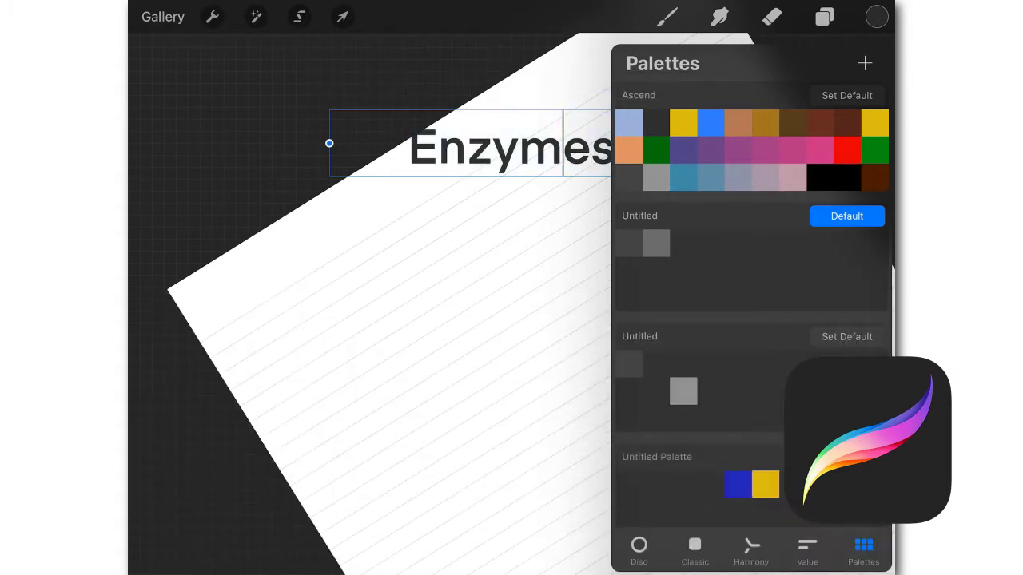
click(479, 240)
click(615, 148)
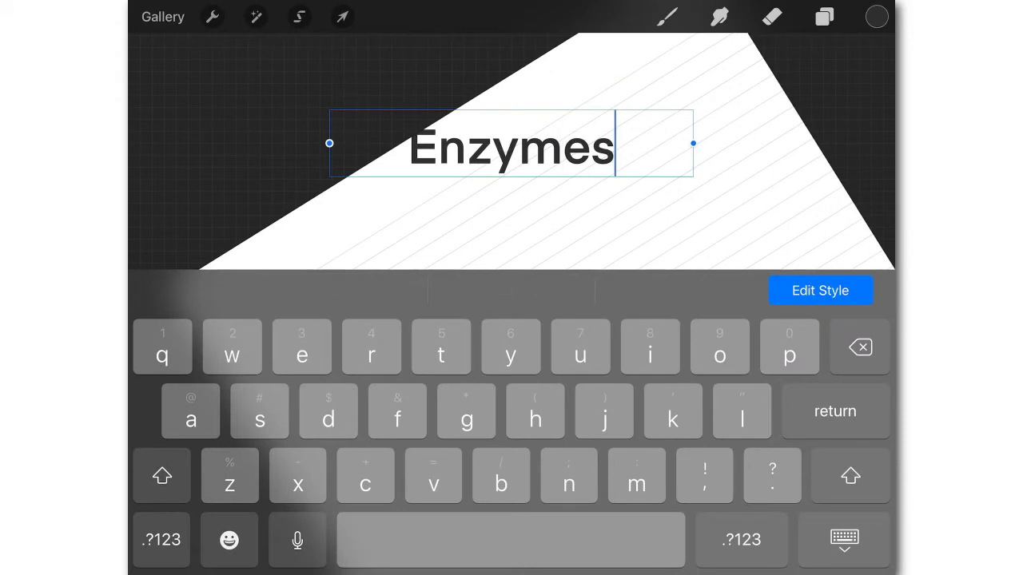
click(741, 540)
text(:)
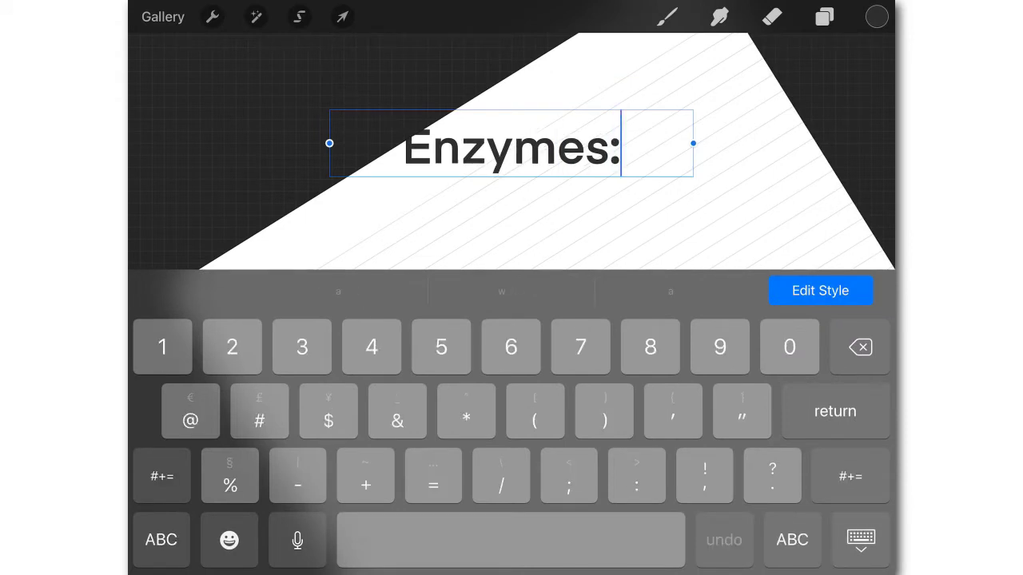
click(792, 540)
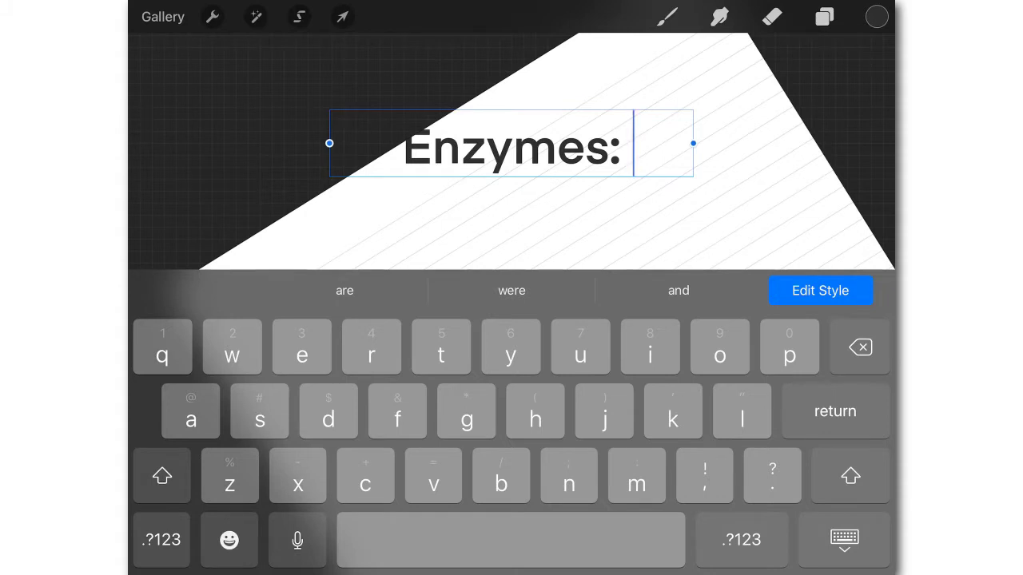
text(Cha)
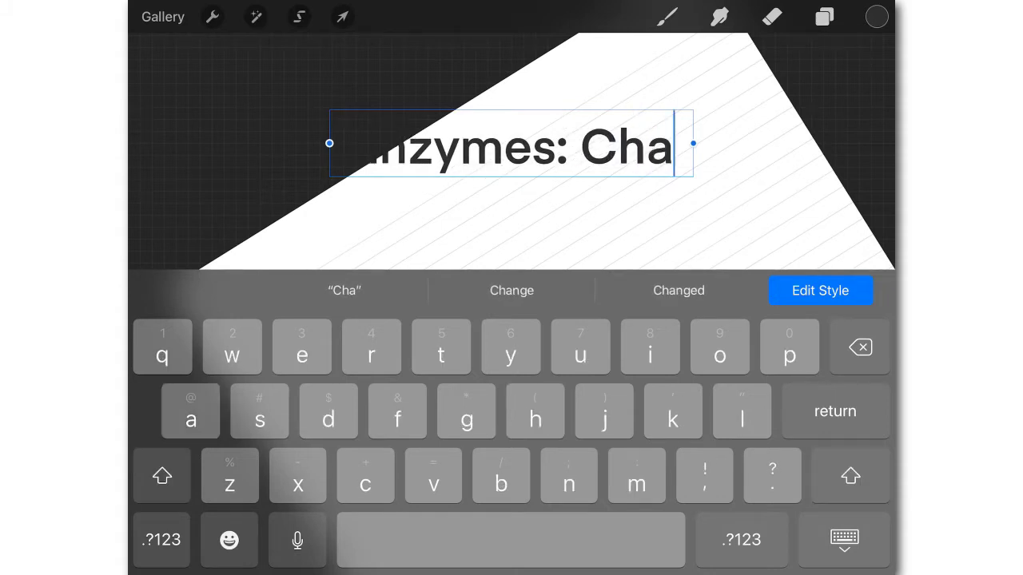
text(ra)
click(671, 290)
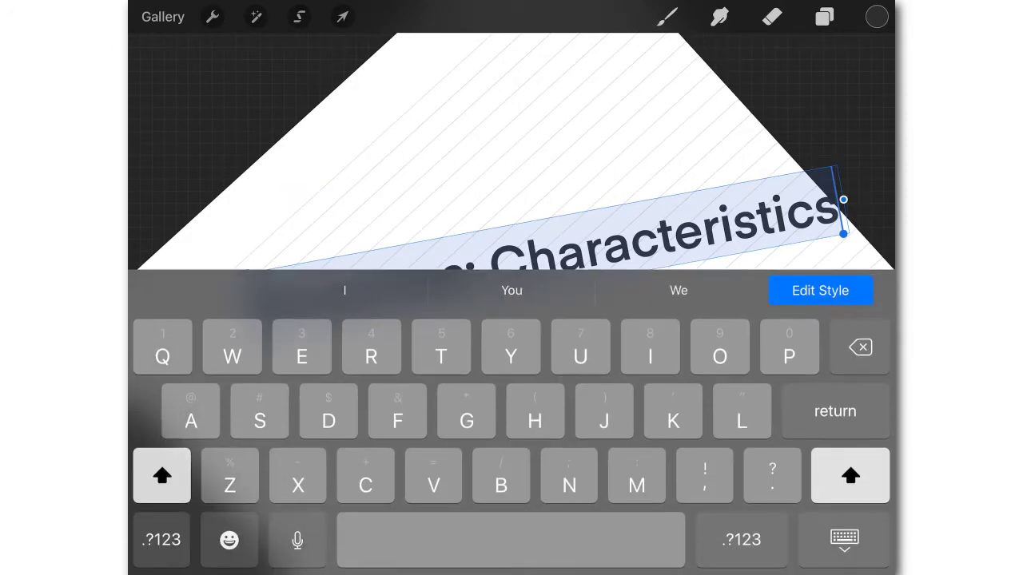
Set the title font to Noteworthy and centre it near the page top
click(820, 290)
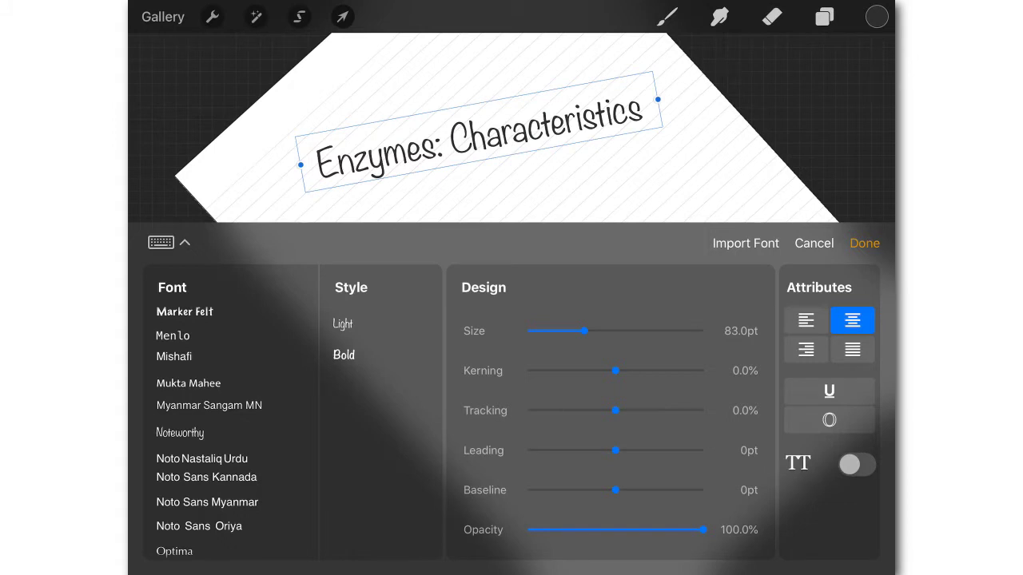
click(865, 243)
drag(517, 201, 511, 201)
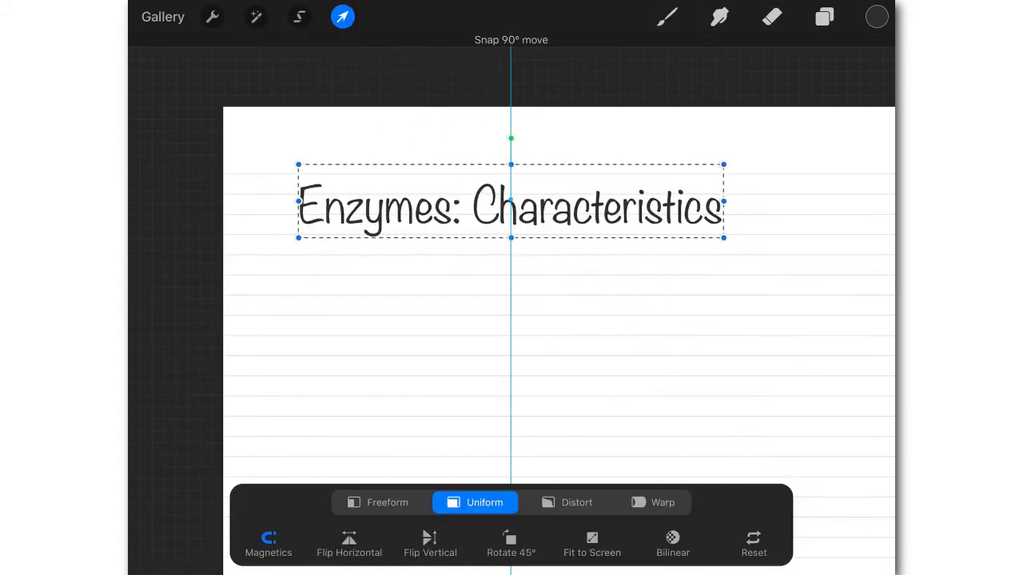
Lower the title layer's opacity to about 10% as a faint guide
click(256, 17)
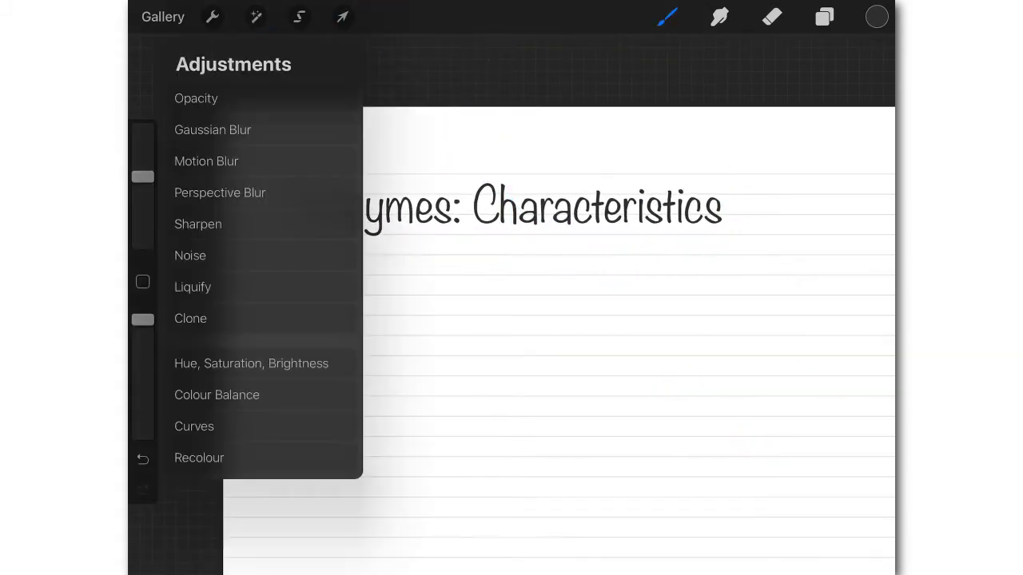
click(196, 97)
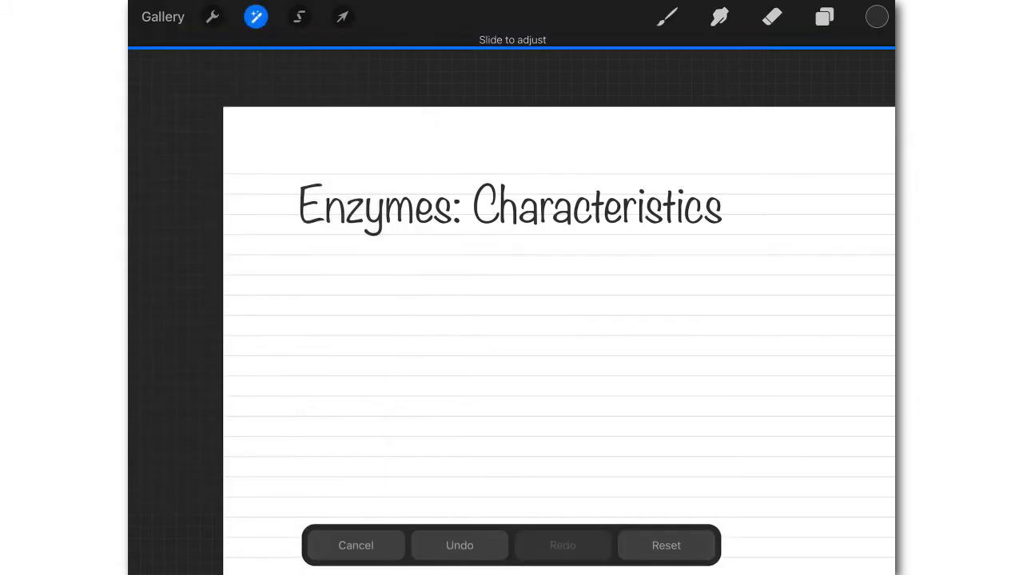
drag(608, 335, 196, 336)
drag(511, 335, 444, 335)
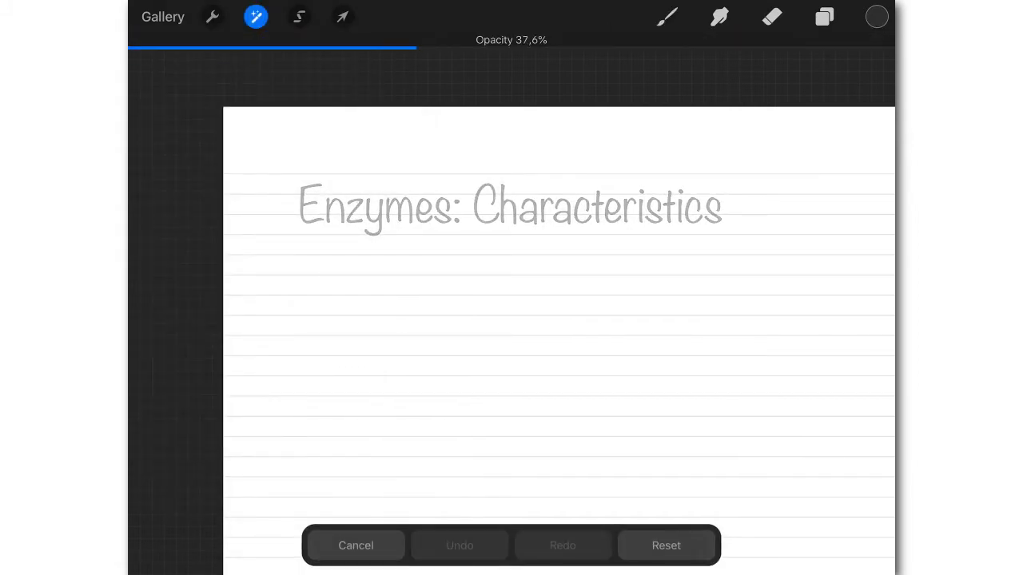
drag(381, 335, 297, 336)
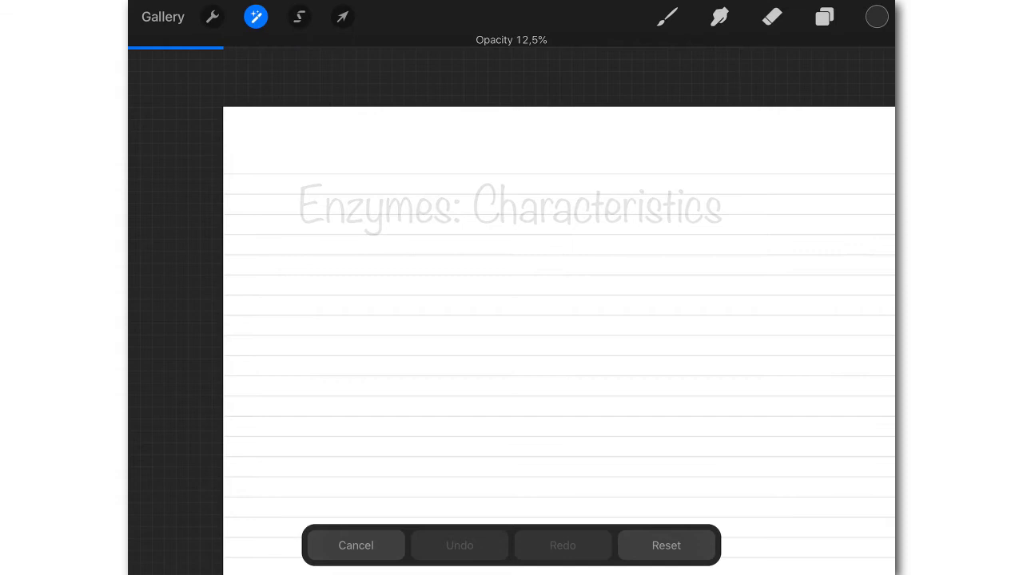
drag(223, 336, 160, 335)
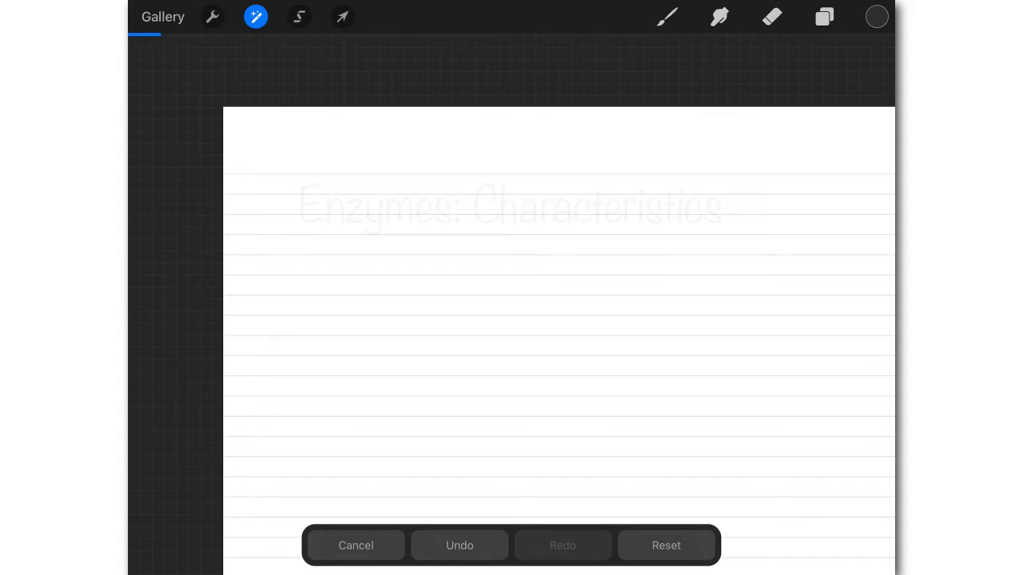
Rotate the view and set the Technical Pen's StreamLine to 57% in Brush Studio
mouse_move(400, 359)
mouse_down()
mouse_move(335, 415)
mouse_move(360, 375)
mouse_move(342, 374)
mouse_up()
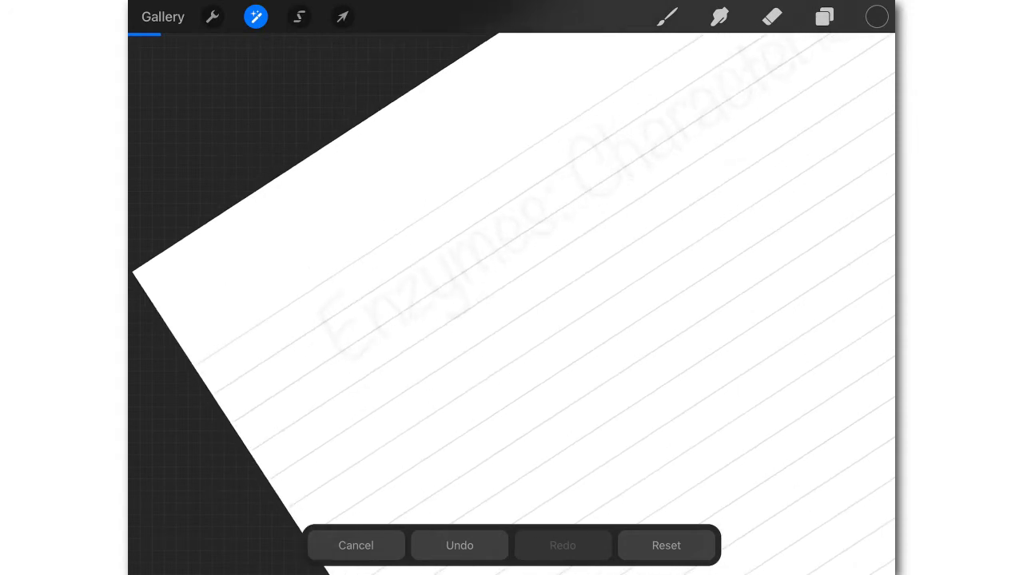
click(667, 16)
click(667, 16)
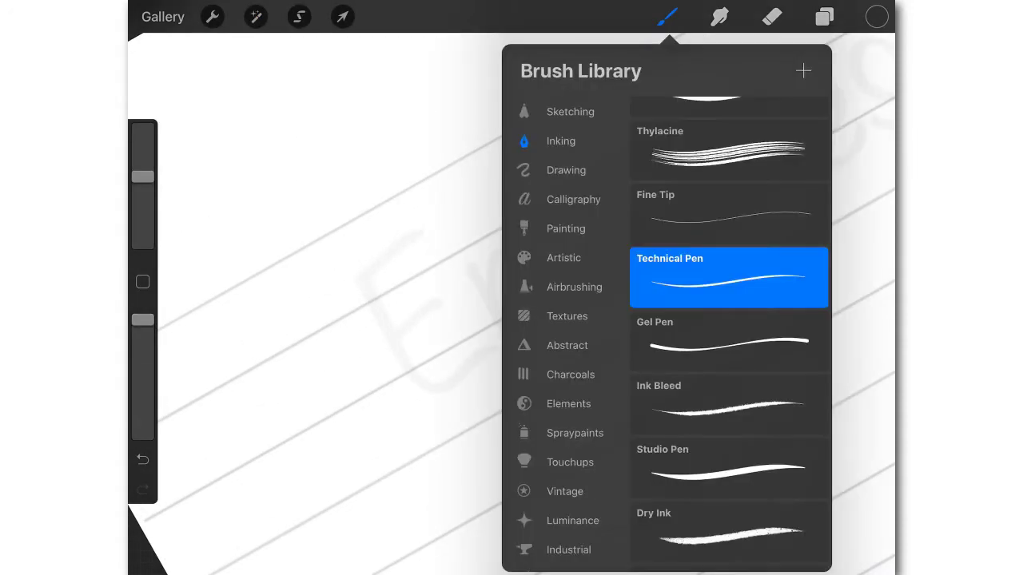
click(728, 277)
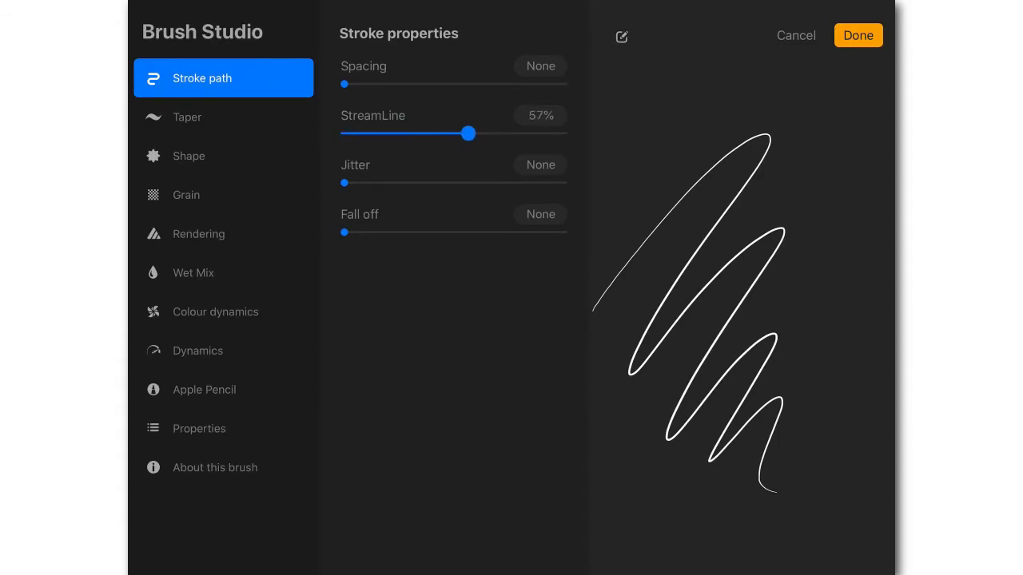
click(857, 35)
Shrink the brush and trace 'Enzymes:' over the faint guide lettering
click(667, 16)
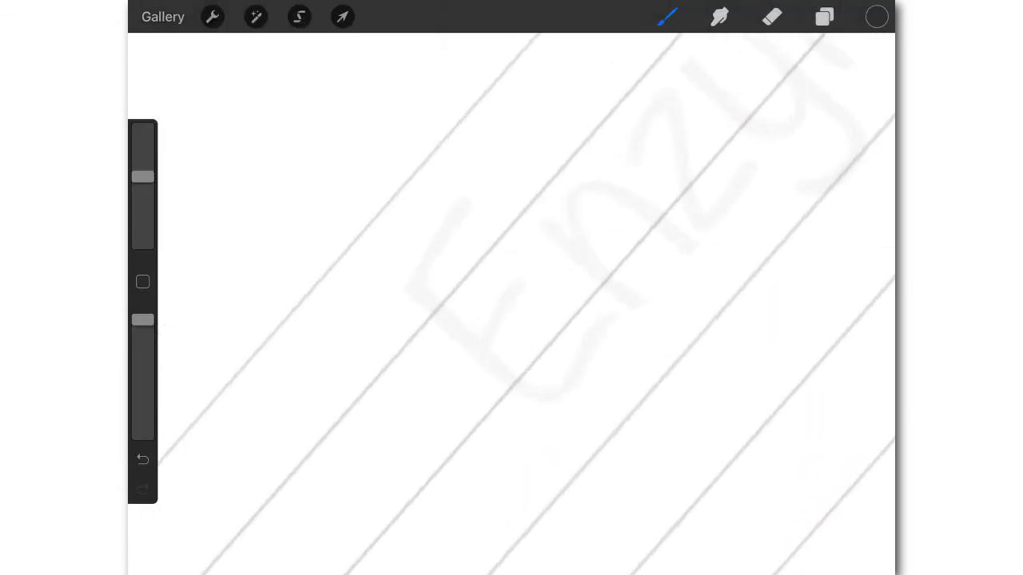
drag(447, 320, 415, 335)
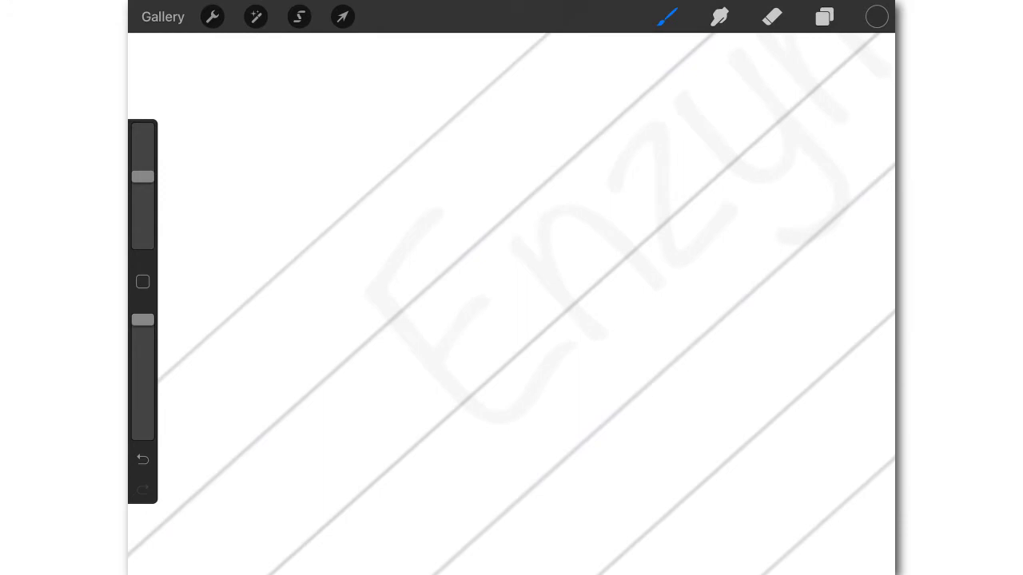
mouse_move(143, 176)
mouse_down()
mouse_move(142, 195)
mouse_move(142, 182)
mouse_up()
drag(511, 303, 523, 324)
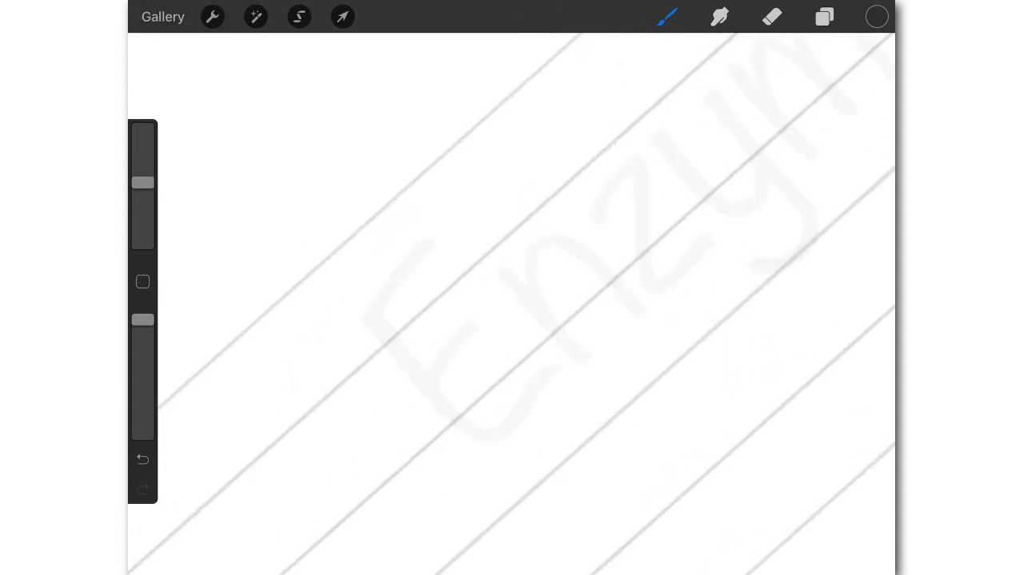
mouse_move(426, 242)
mouse_down()
mouse_move(370, 322)
mouse_move(559, 370)
mouse_up()
drag(434, 376, 473, 323)
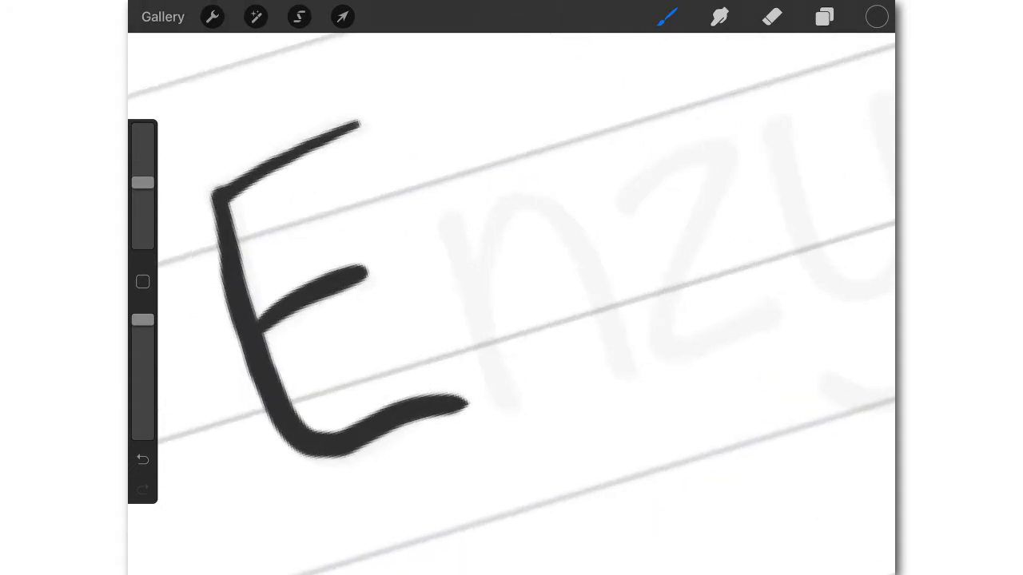
mouse_move(450, 217)
mouse_down()
mouse_move(512, 240)
mouse_move(616, 365)
mouse_up()
mouse_move(617, 163)
mouse_down()
mouse_move(669, 155)
mouse_move(740, 336)
mouse_up()
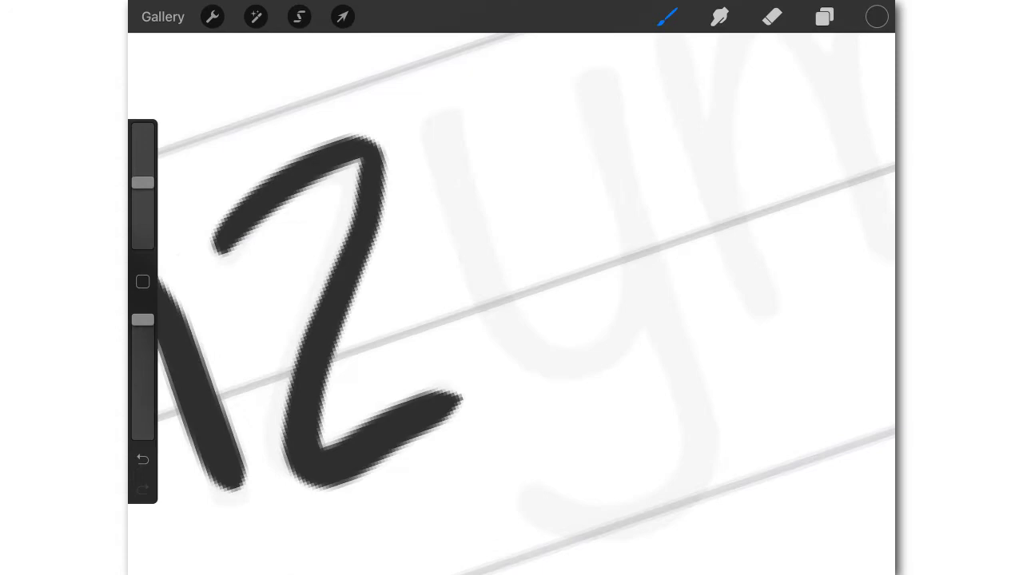
mouse_move(448, 152)
mouse_down()
mouse_move(631, 92)
mouse_move(519, 512)
mouse_up()
drag(329, 209, 364, 408)
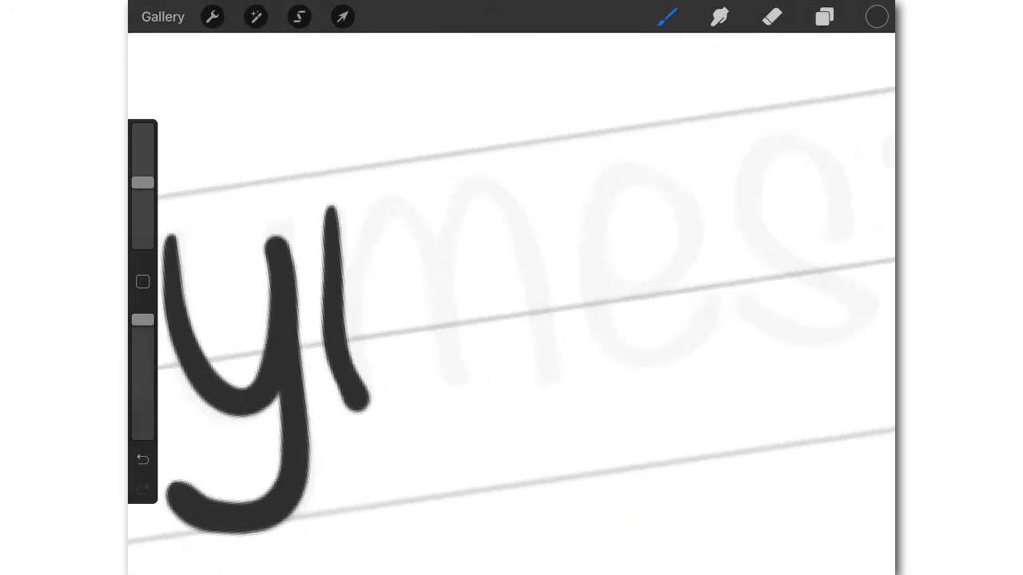
mouse_move(352, 360)
mouse_down()
mouse_move(541, 343)
mouse_move(551, 391)
mouse_up()
drag(569, 239, 719, 344)
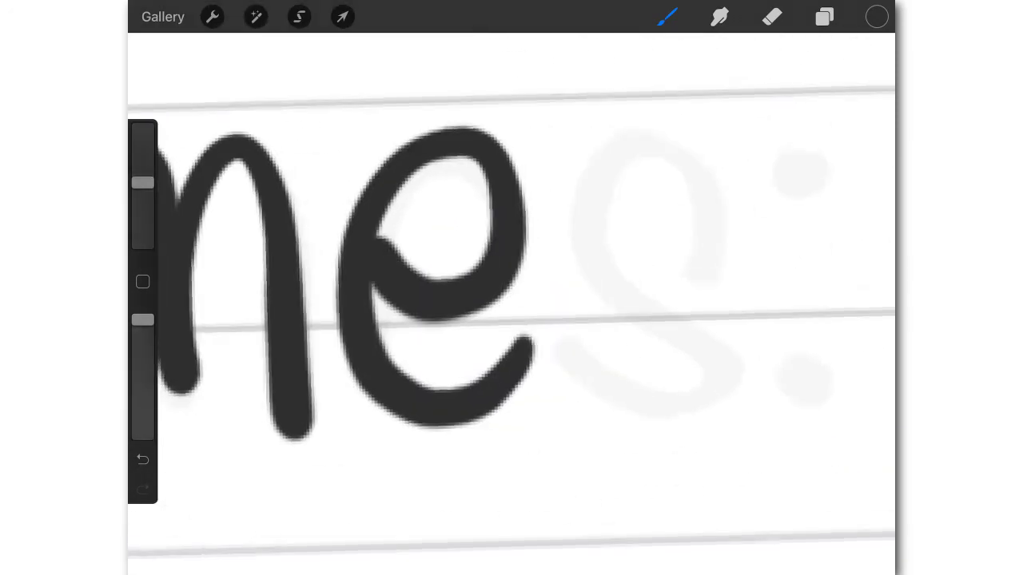
mouse_move(559, 345)
mouse_down()
mouse_move(663, 411)
mouse_move(709, 169)
mouse_up()
click(453, 408)
click(494, 152)
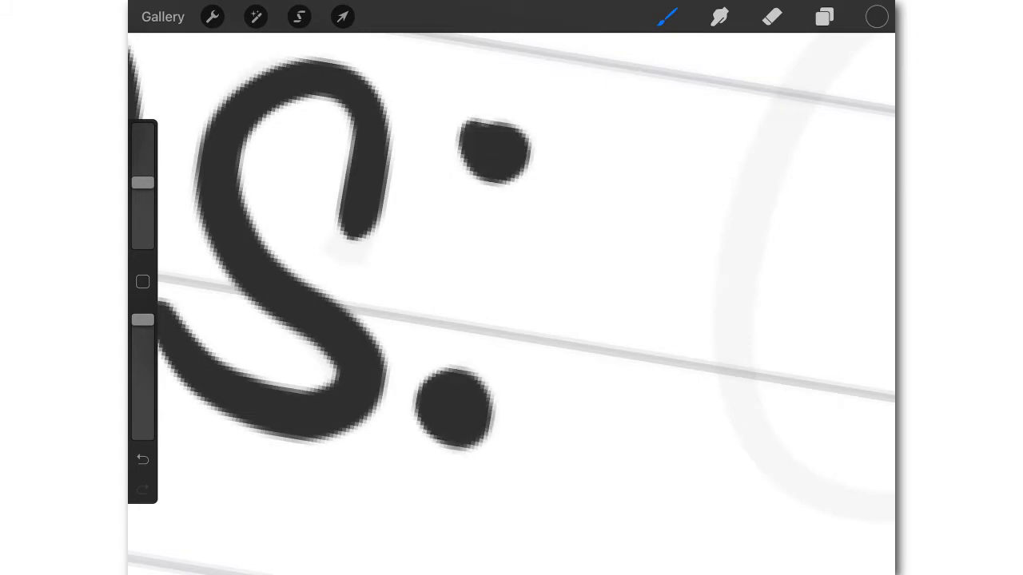
Trace 'Chara' over the guide, redrawing a misplaced h stroke
scroll(511, 288, down, 5)
drag(400, 320, 511, 359)
scroll(511, 288, up, 5)
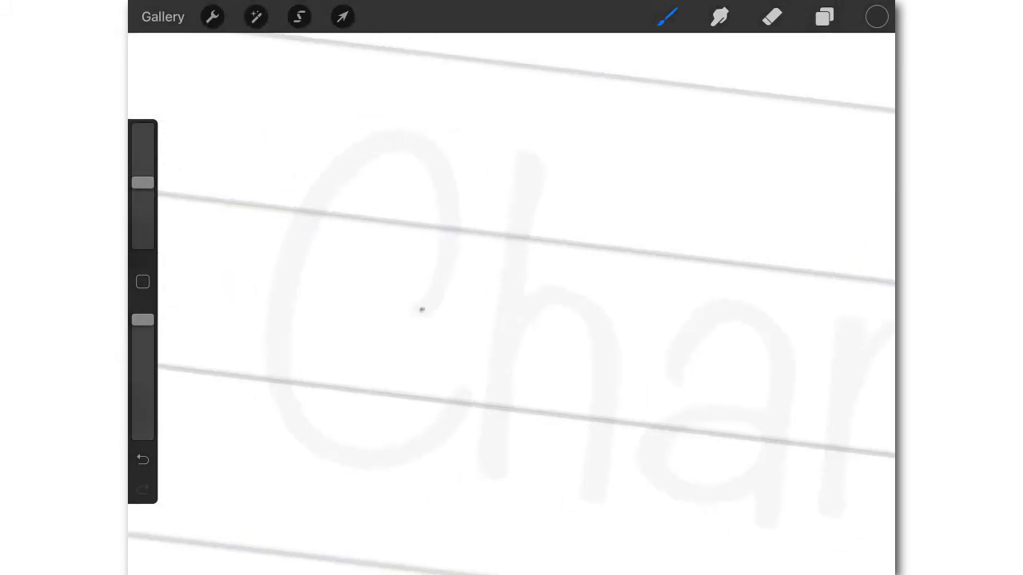
drag(422, 309, 457, 392)
drag(524, 168, 501, 476)
key(ctrl+z)
drag(523, 168, 504, 473)
drag(511, 336, 608, 483)
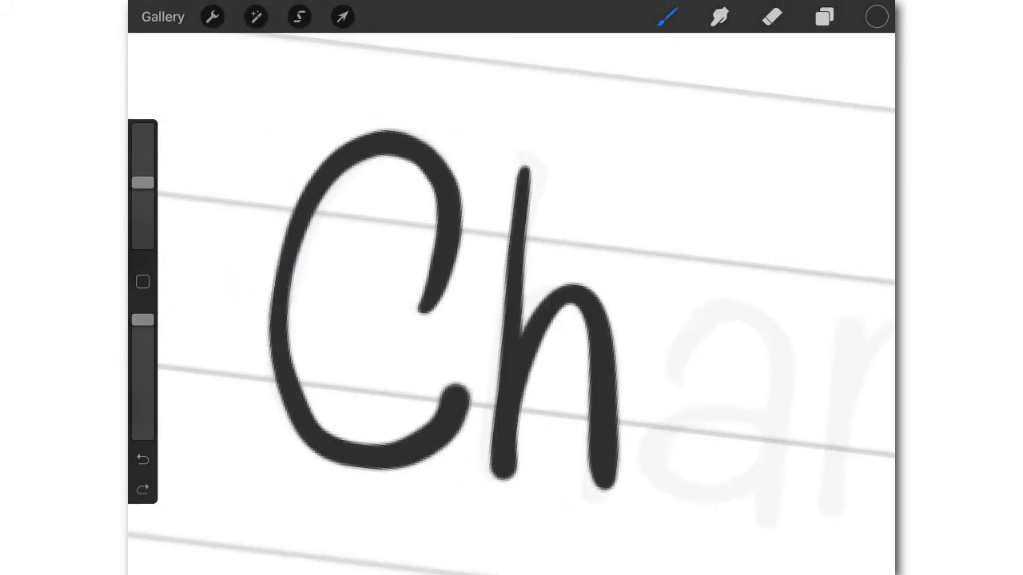
scroll(512, 288, down, 3)
scroll(512, 287, up, 3)
drag(343, 263, 420, 451)
mouse_move(424, 331)
mouse_down()
mouse_move(309, 319)
mouse_move(416, 420)
mouse_up()
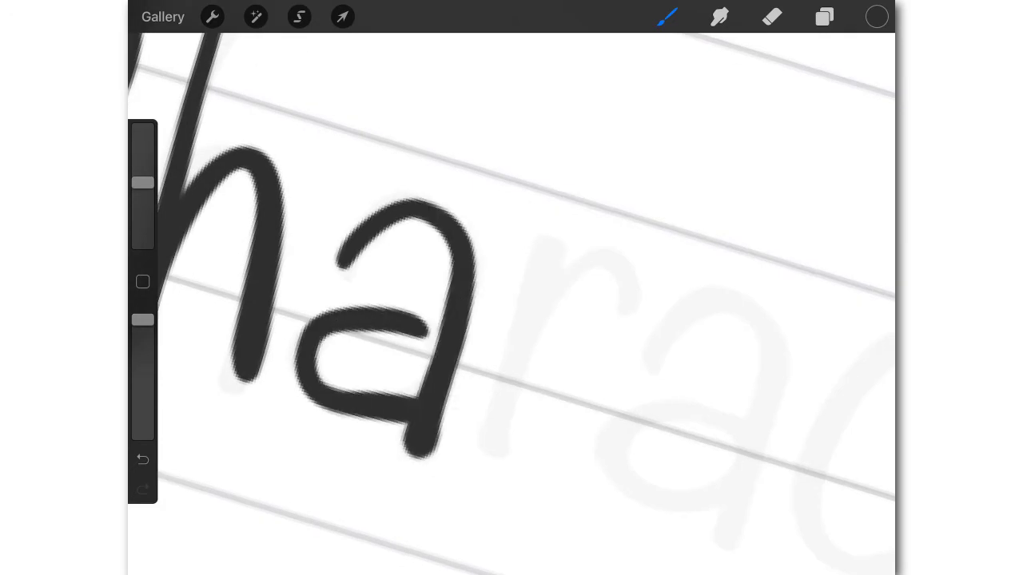
drag(519, 248, 624, 312)
drag(623, 360, 248, 216)
drag(304, 239, 468, 471)
drag(451, 302, 447, 452)
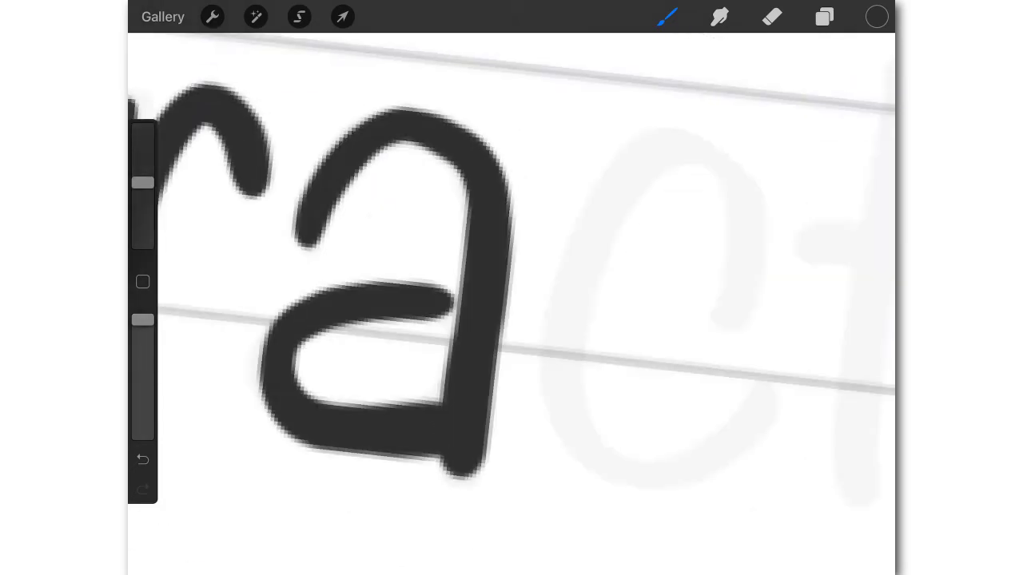
Trace 'cteristics' to complete 'Characteristics', redrawing a badly drawn s
drag(511, 287, 356, 415)
mouse_move(479, 224)
mouse_down()
mouse_move(555, 272)
mouse_move(479, 304)
mouse_up()
drag(417, 104, 500, 389)
drag(400, 232, 496, 192)
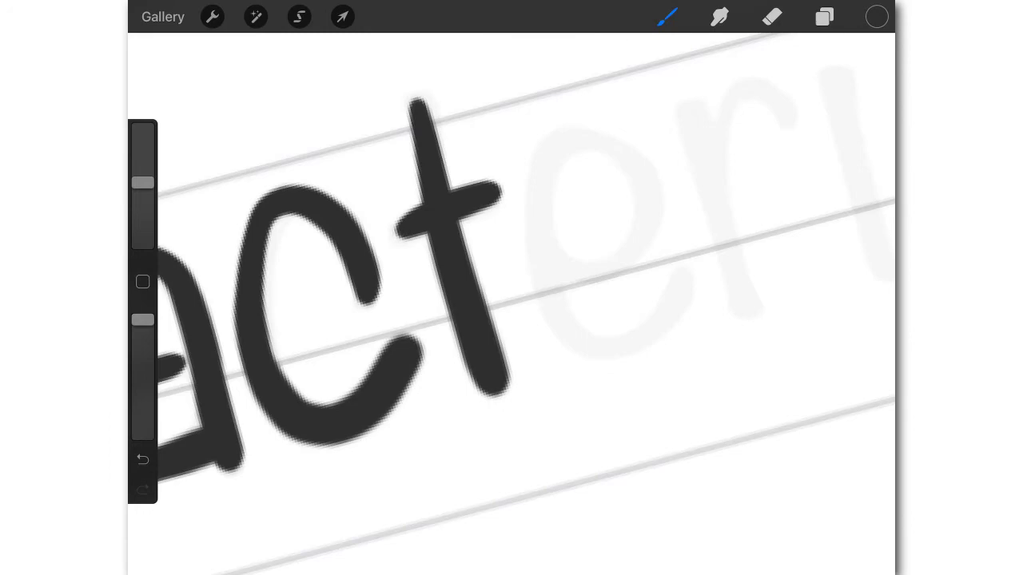
drag(531, 256, 639, 360)
drag(591, 239, 264, 352)
drag(320, 235, 412, 220)
drag(437, 182, 516, 332)
click(415, 114)
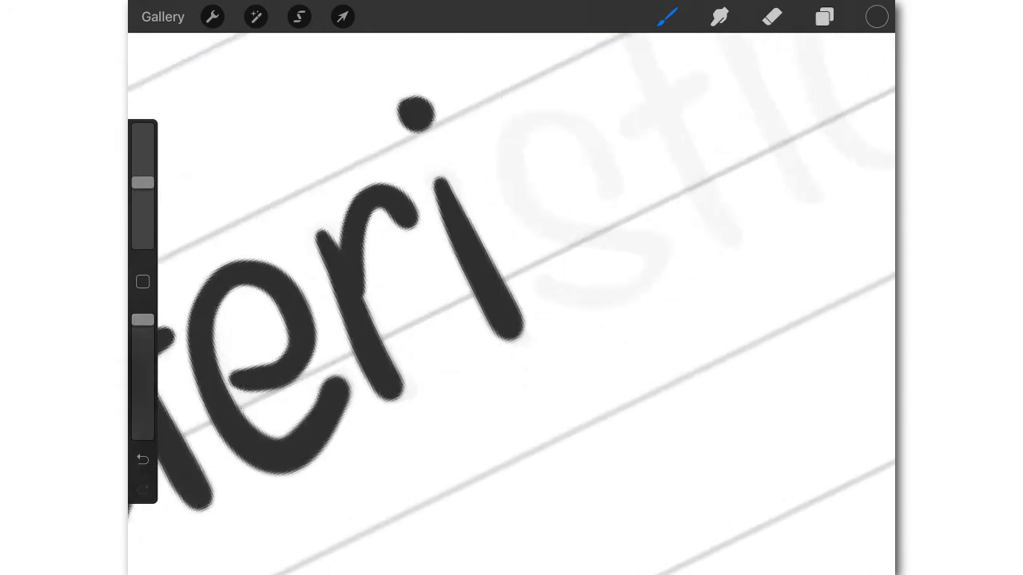
drag(512, 288, 317, 418)
mouse_move(443, 263)
mouse_down()
mouse_move(359, 276)
mouse_move(448, 432)
mouse_up()
key(ctrl+z)
mouse_move(397, 240)
mouse_down()
mouse_move(444, 311)
mouse_move(463, 436)
mouse_up()
drag(484, 120, 547, 367)
mouse_move(456, 244)
mouse_down()
mouse_move(559, 156)
mouse_move(679, 319)
mouse_up()
drag(512, 288, 371, 452)
click(421, 213)
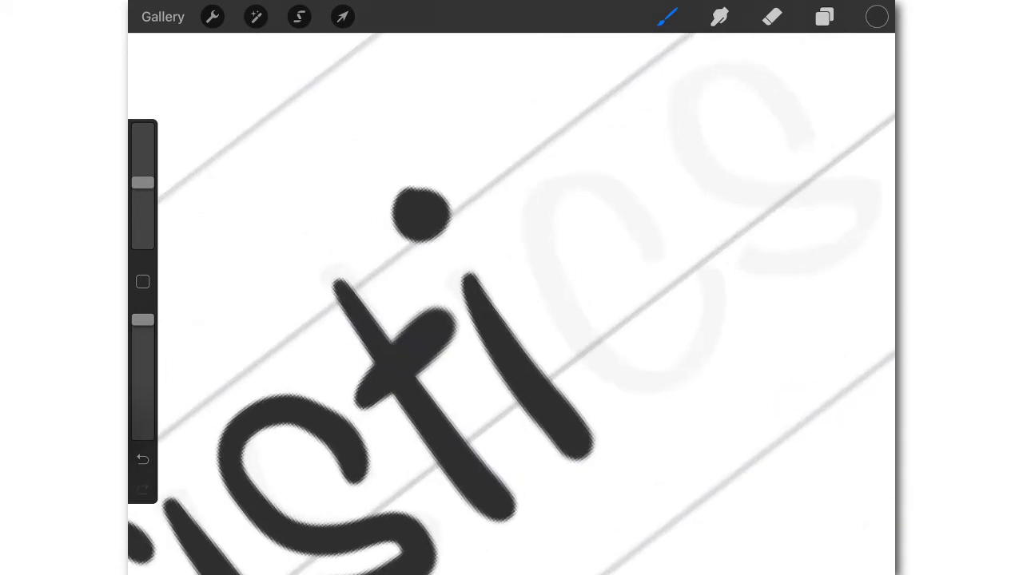
scroll(512, 287, down, 5)
scroll(511, 287, up, 5)
mouse_move(521, 275)
mouse_down()
mouse_move(523, 291)
mouse_move(595, 307)
mouse_up()
mouse_move(683, 107)
mouse_down()
mouse_move(727, 179)
mouse_move(656, 336)
mouse_up()
Hide the faint typed guide layer in the Layers panel
scroll(511, 287, down, 5)
scroll(511, 288, up, 5)
click(824, 17)
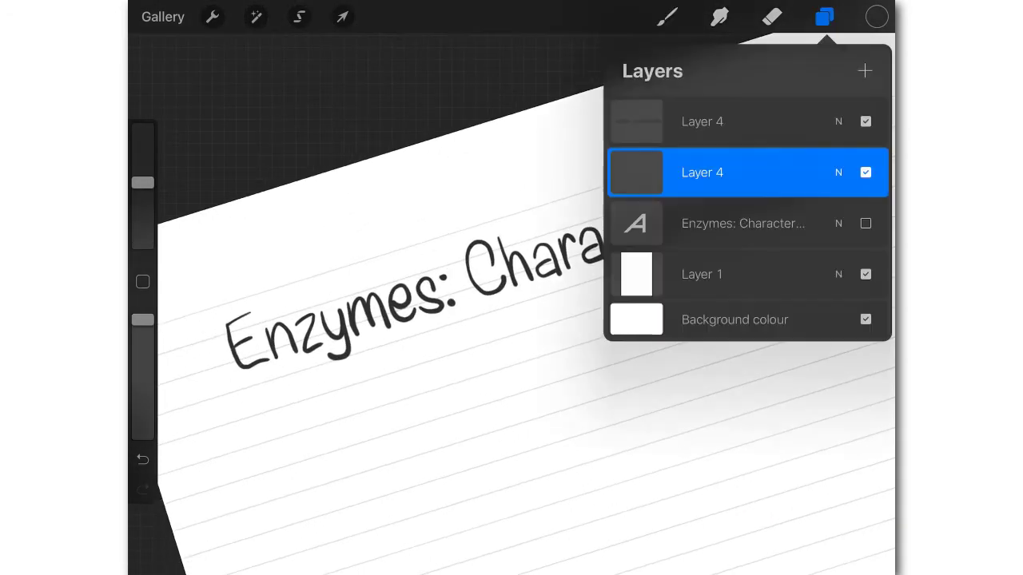
click(824, 17)
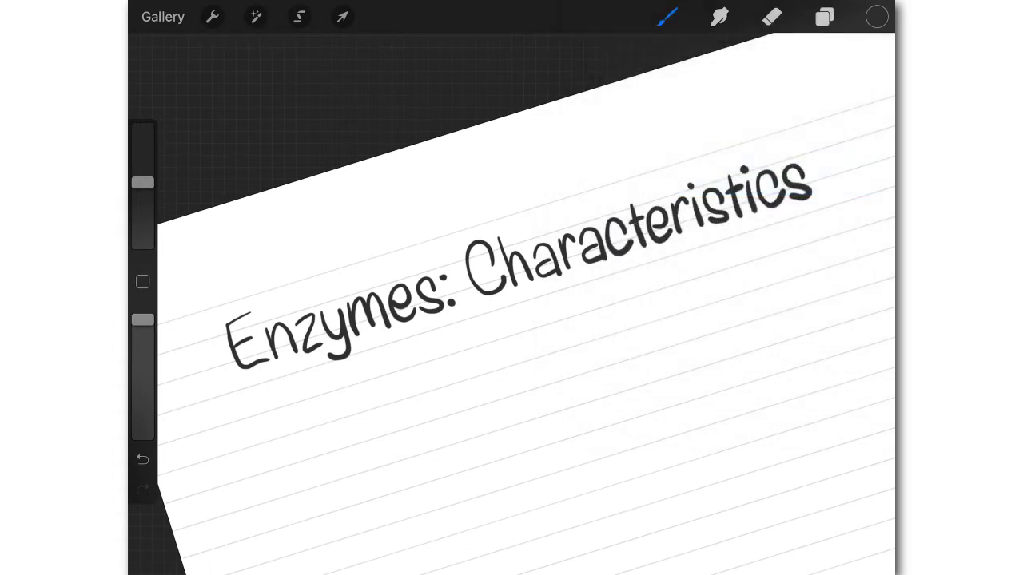
scroll(511, 288, down, 3)
scroll(511, 287, up, 3)
scroll(512, 288, up, 2)
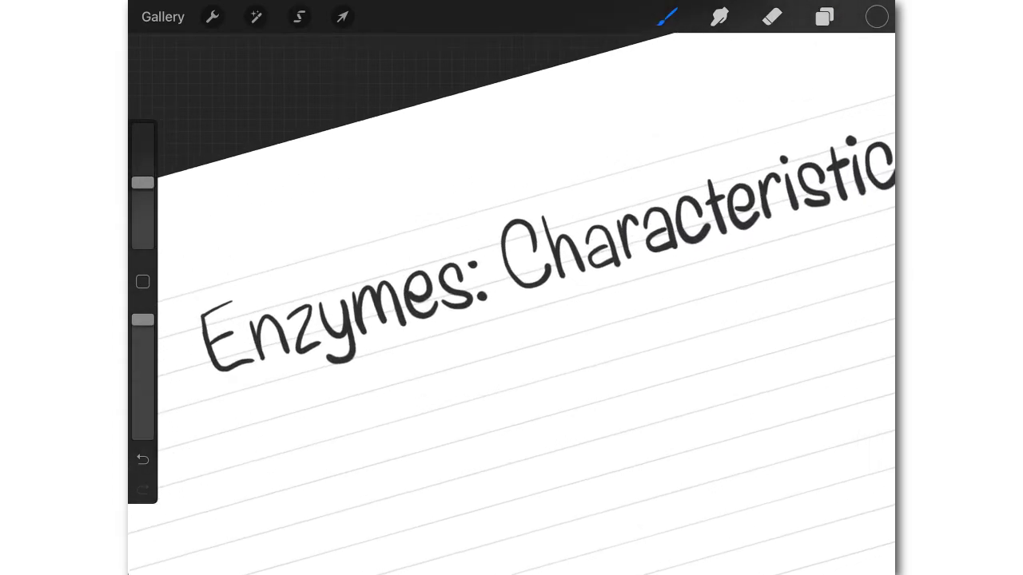
scroll(511, 287, down, 2)
Draw a Procreate Pencil rectangle framing the hand-lettered heading
click(667, 17)
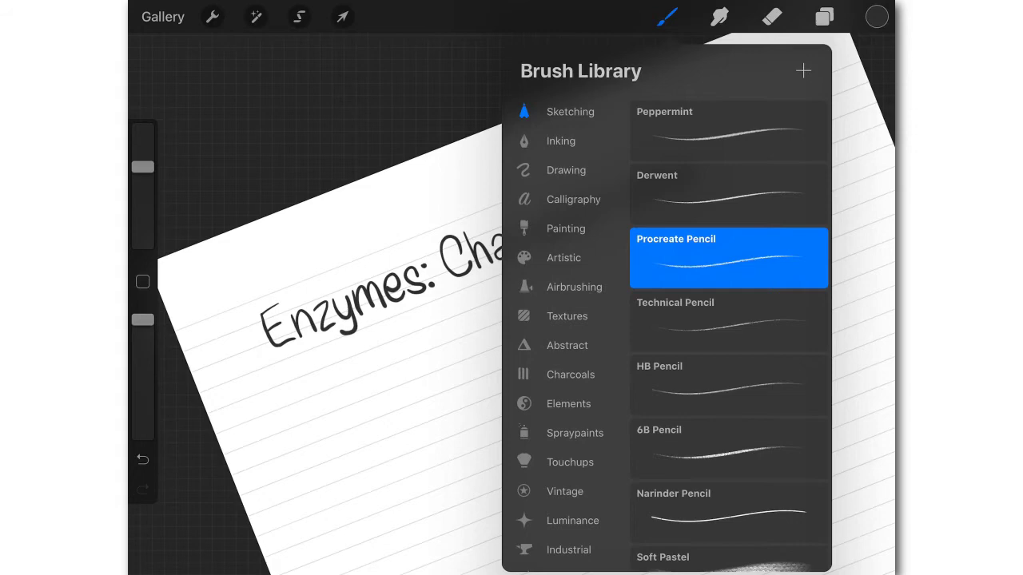
click(667, 17)
scroll(512, 303, up, 2)
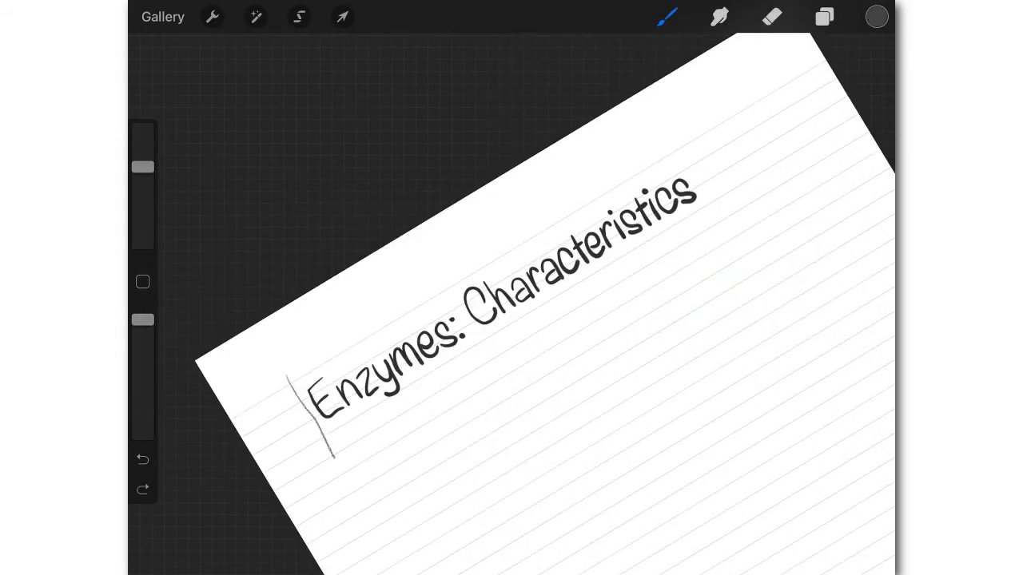
drag(334, 457, 703, 234)
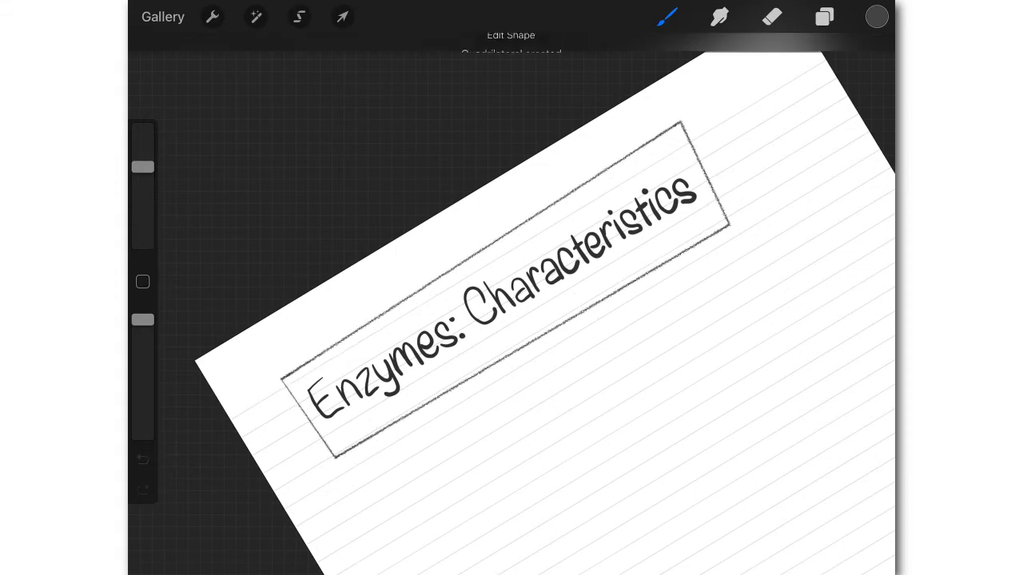
Shade bluish-grey Soft Pastel behind 'Enzymes: Characteristics' inside the box, undoing one stray stroke
click(667, 17)
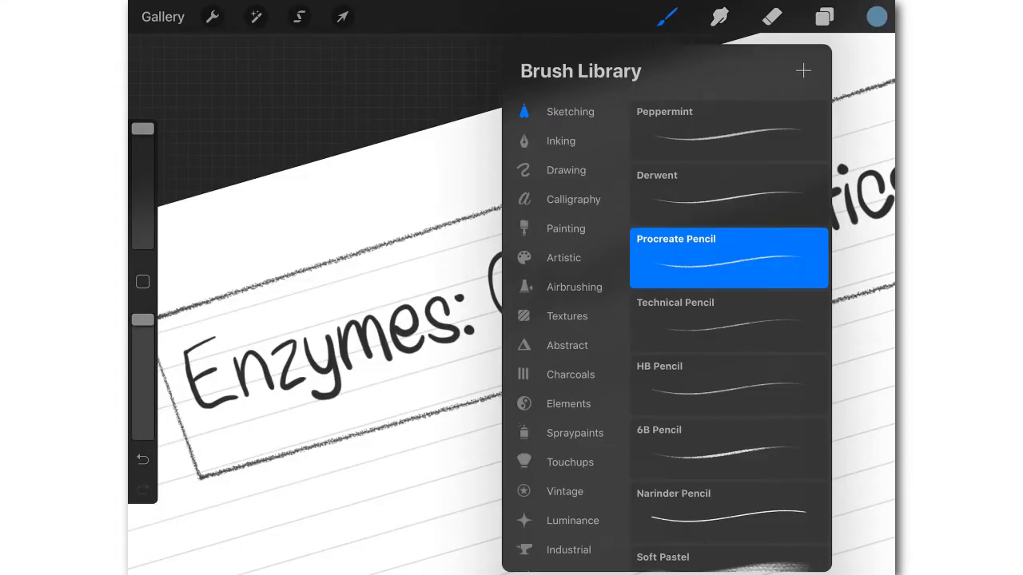
scroll(728, 360, down, 5)
click(728, 415)
click(667, 17)
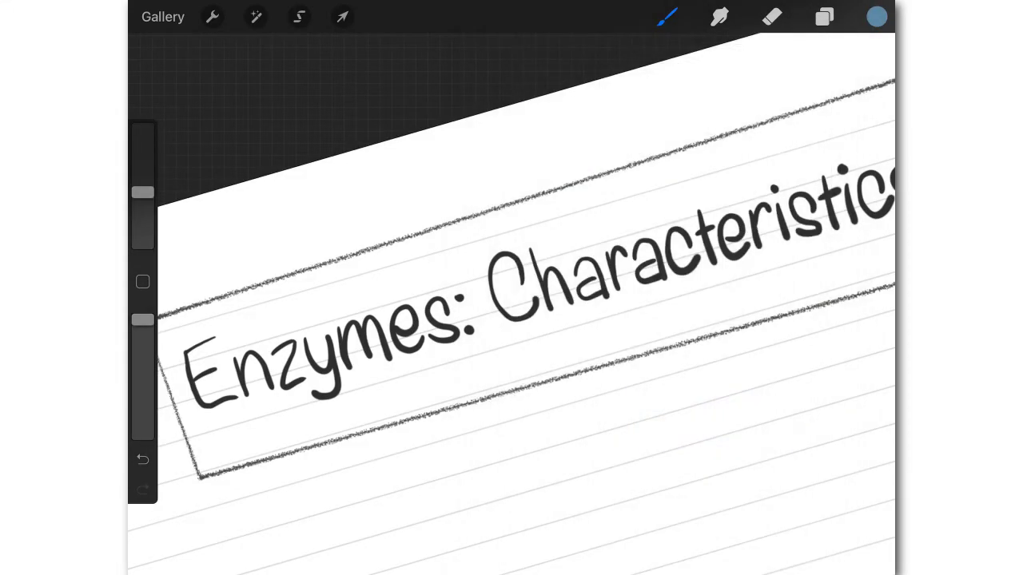
drag(248, 400, 851, 184)
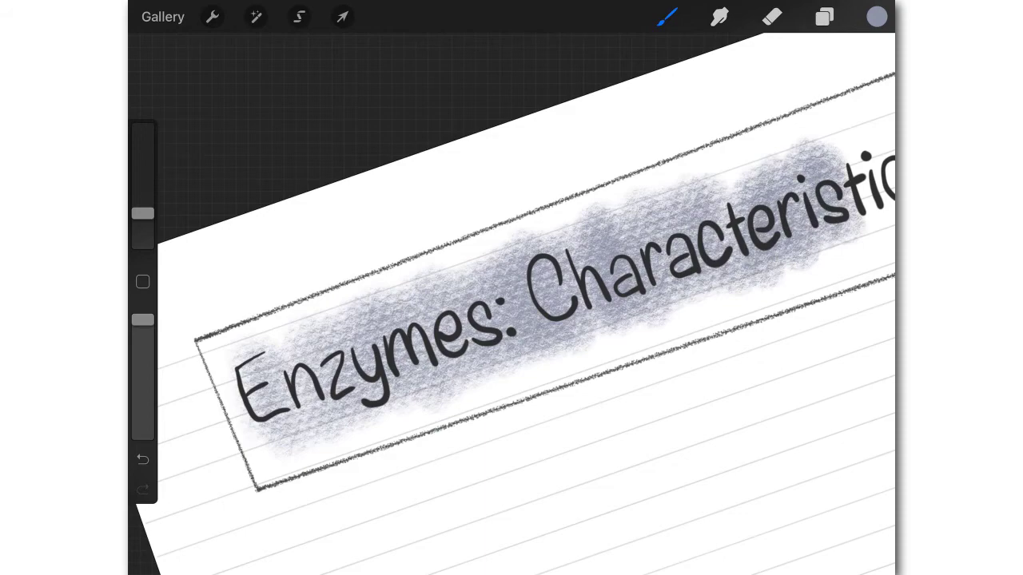
drag(575, 379, 783, 328)
key(ctrl+z)
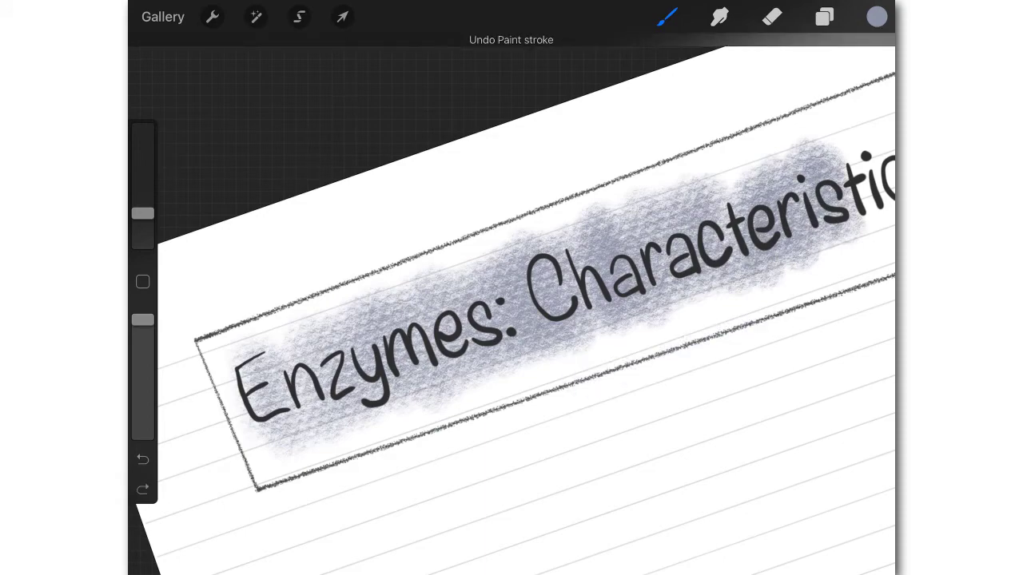
mouse_move(664, 280)
mouse_down()
mouse_move(743, 264)
mouse_move(768, 271)
mouse_up()
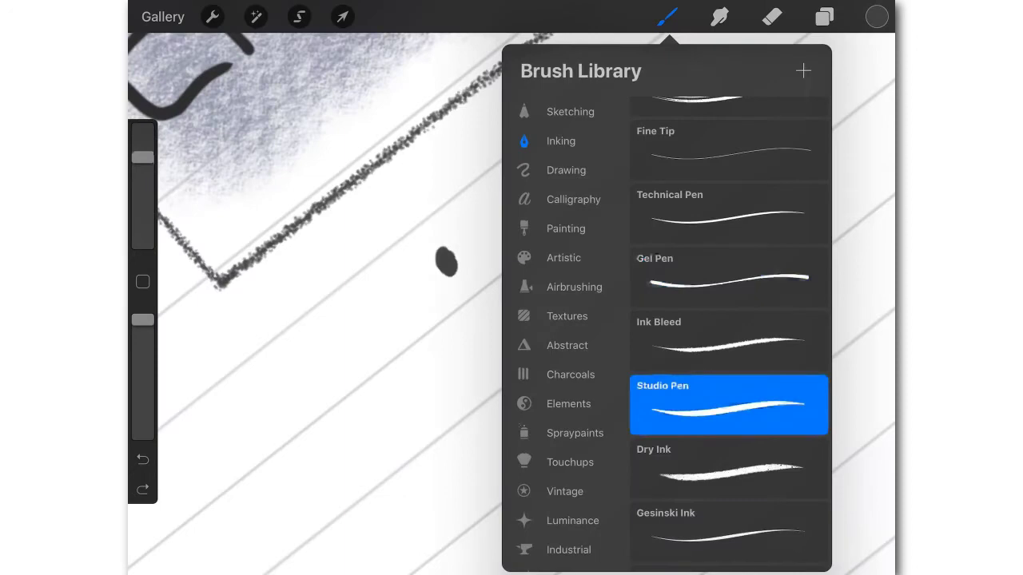
Switch to the Studio Pen and write 'INCREASE THE RATE OF CHEMI' below the heading
click(729, 404)
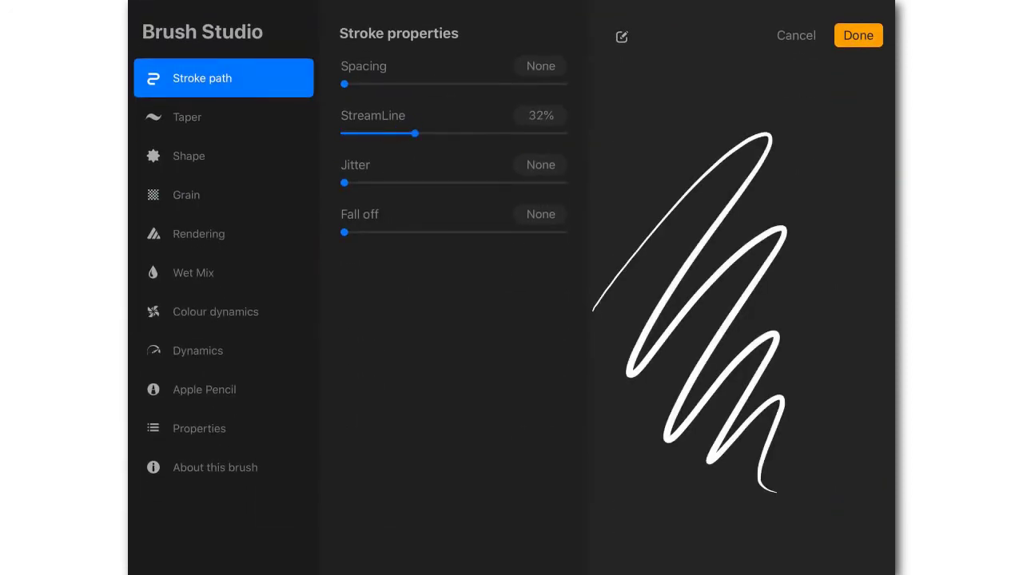
click(858, 35)
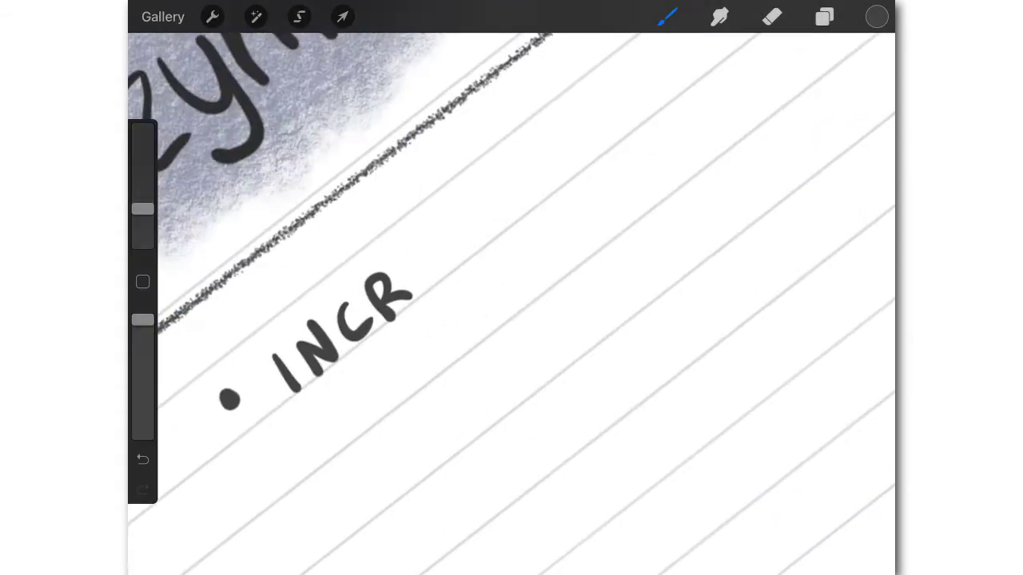
drag(409, 275, 443, 240)
drag(456, 244, 497, 209)
drag(518, 196, 533, 156)
drag(535, 187, 548, 148)
scroll(511, 304, down, 5)
scroll(511, 304, up, 5)
mouse_move(372, 375)
mouse_down()
mouse_move(424, 339)
mouse_move(495, 208)
mouse_up()
drag(320, 296, 383, 228)
drag(379, 212, 435, 160)
Finish the bullet with 'CAL REACTIONS WITHOUT BEING CONSUMED'
scroll(511, 304, down, 5)
drag(343, 295, 388, 263)
drag(411, 232, 511, 152)
drag(516, 144, 572, 84)
scroll(512, 304, up, 5)
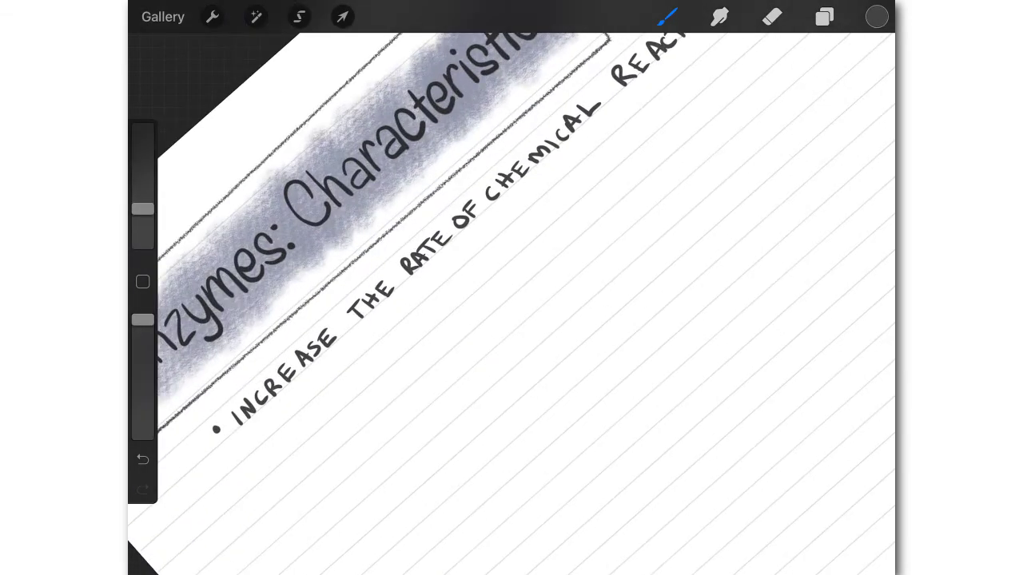
scroll(512, 303, down, 5)
drag(359, 396, 538, 230)
scroll(511, 304, up, 5)
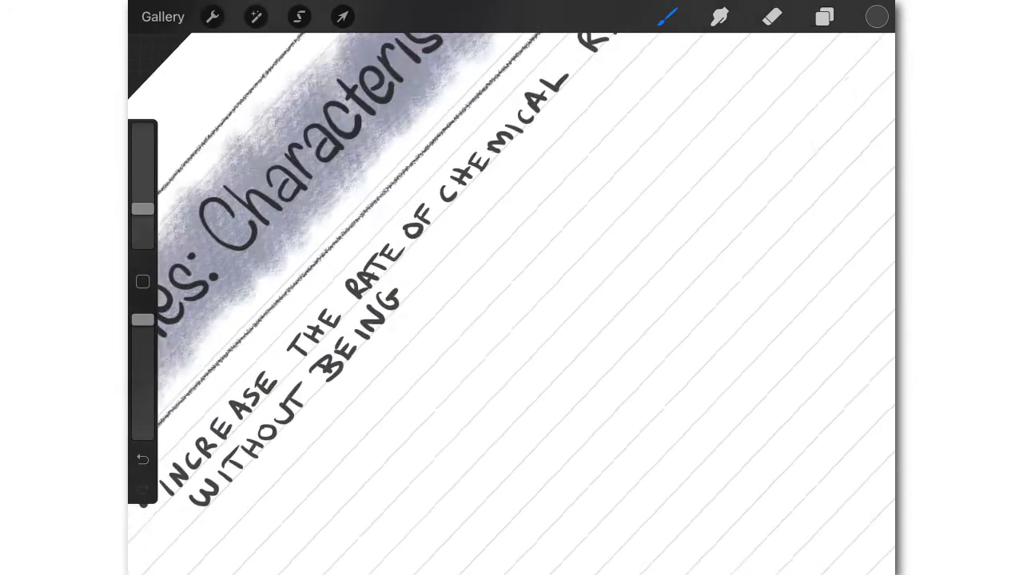
scroll(511, 304, up, 3)
drag(415, 300, 518, 190)
scroll(512, 303, down, 5)
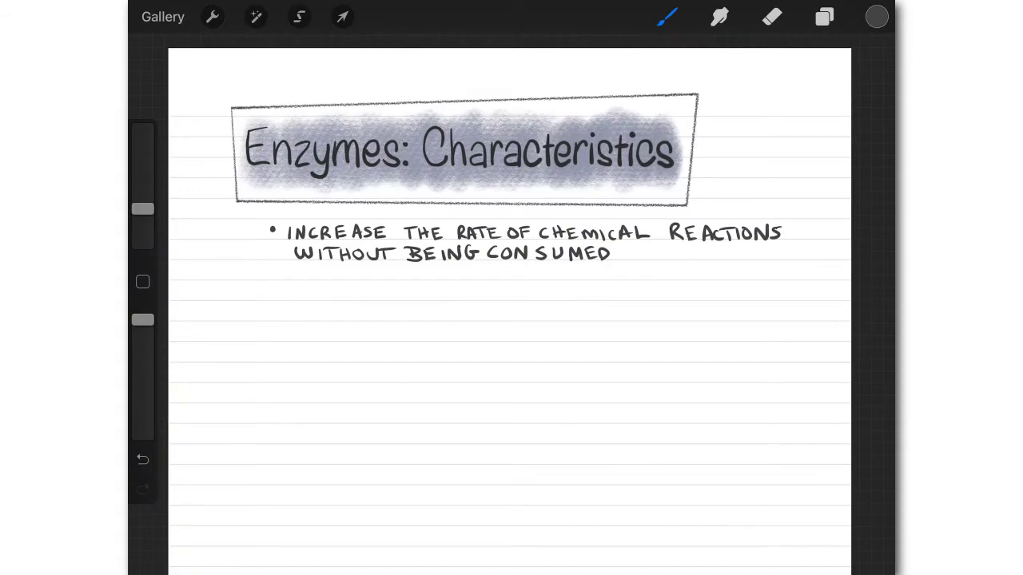
Write the second bullet on reaction rate: '...REACTIONS WITHOUT ALTERING THE CHEMICAL EQUILIBRIUM'
scroll(511, 304, up, 5)
drag(327, 334, 586, 331)
scroll(511, 304, right, 5)
drag(534, 272, 738, 271)
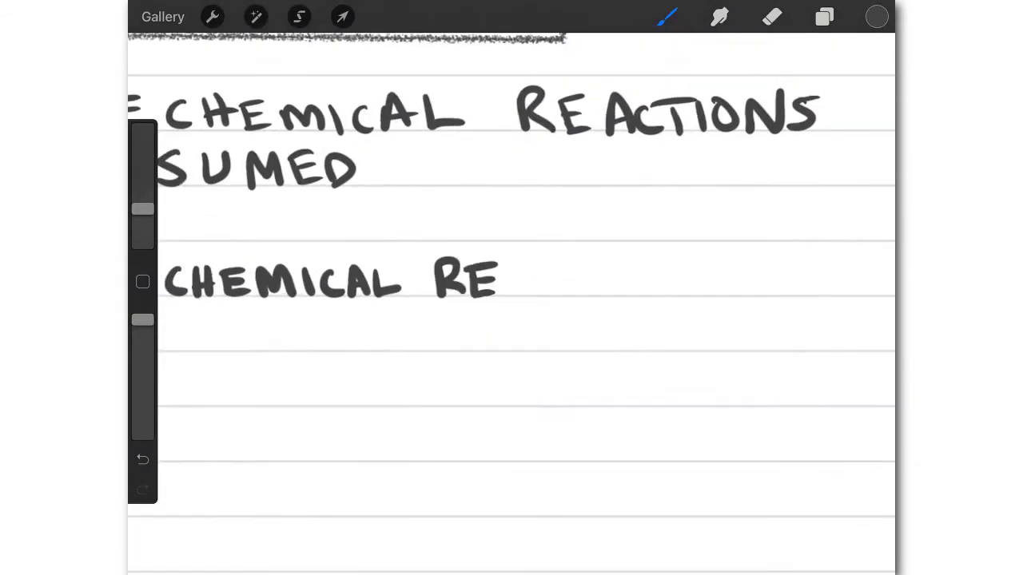
drag(505, 297, 534, 263)
scroll(512, 304, left, 5)
scroll(512, 304, down, 5)
drag(256, 304, 741, 306)
scroll(512, 303, right, 5)
drag(464, 312, 595, 312)
drag(559, 209, 599, 244)
scroll(511, 303, down, 5)
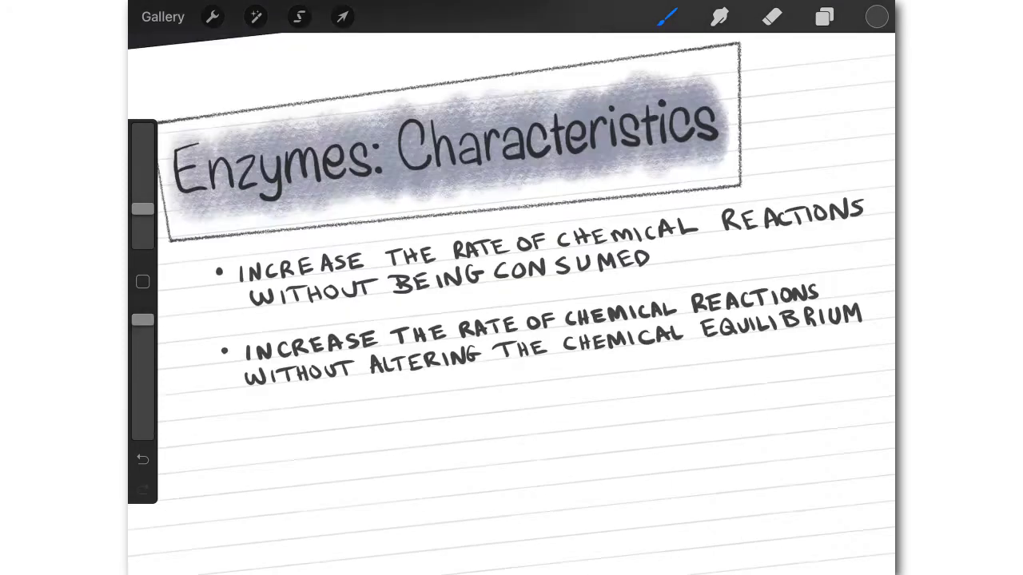
scroll(512, 304, up, 5)
Add the bracketed note '(DETERMINED BY THE LAWS OF THERMO' on the next line
drag(311, 284, 412, 319)
mouse_move(447, 255)
mouse_down()
mouse_move(575, 264)
mouse_move(767, 216)
mouse_up()
scroll(511, 304, right, 5)
drag(319, 319, 503, 320)
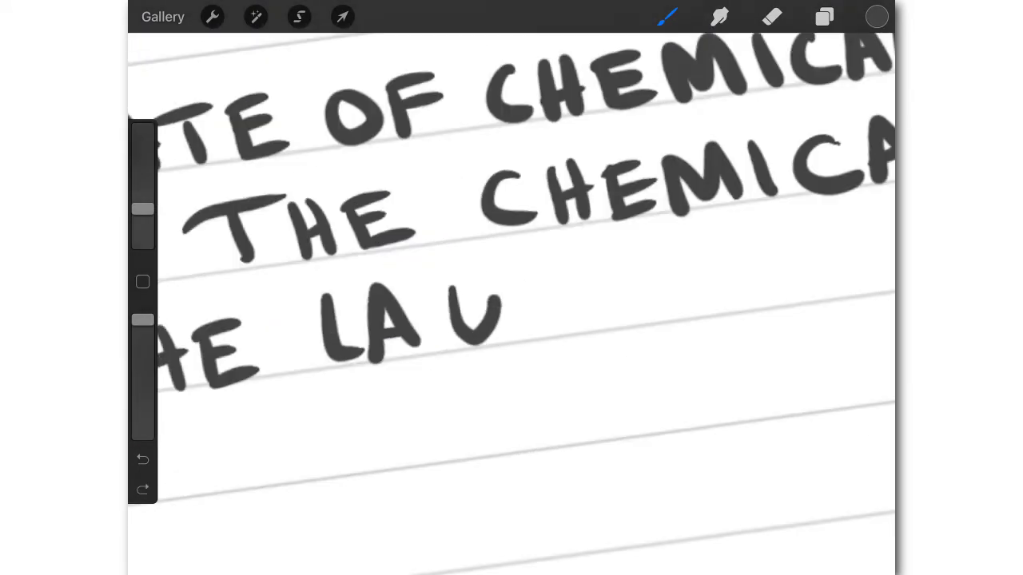
scroll(511, 303, right, 5)
scroll(512, 303, right, 3)
drag(400, 343, 879, 304)
scroll(512, 304, down, 5)
Finish 'THERMODYNAMICS)' and write 'BETWEEN SUBSTRATES (REACTANTS) TO FORM PRODUCTS'
drag(218, 343, 316, 411)
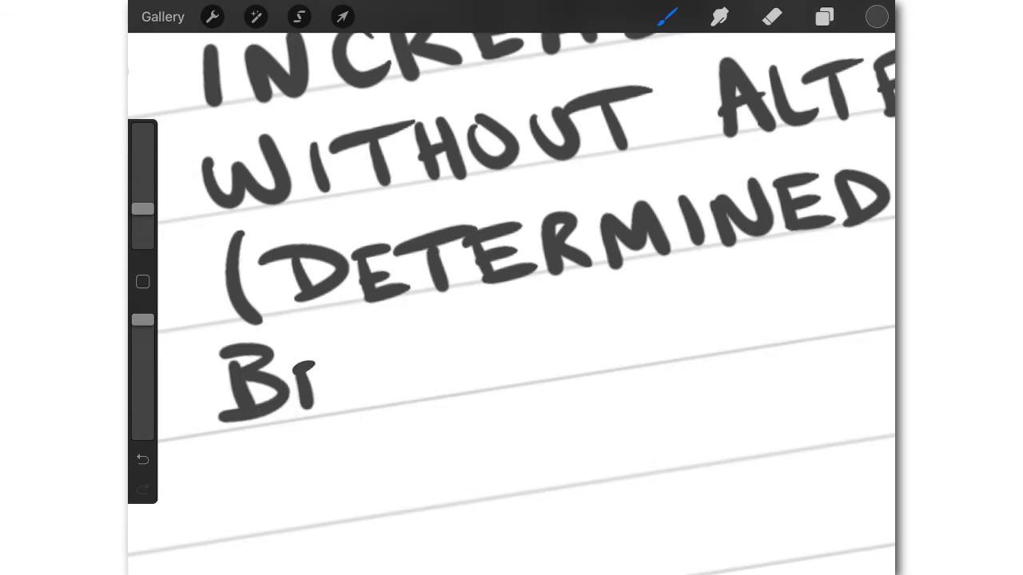
drag(136, 320, 376, 375)
scroll(512, 303, right, 5)
mouse_move(160, 303)
mouse_down()
mouse_move(535, 303)
mouse_move(367, 319)
mouse_move(791, 296)
mouse_up()
scroll(511, 304, right, 5)
scroll(512, 304, right, 5)
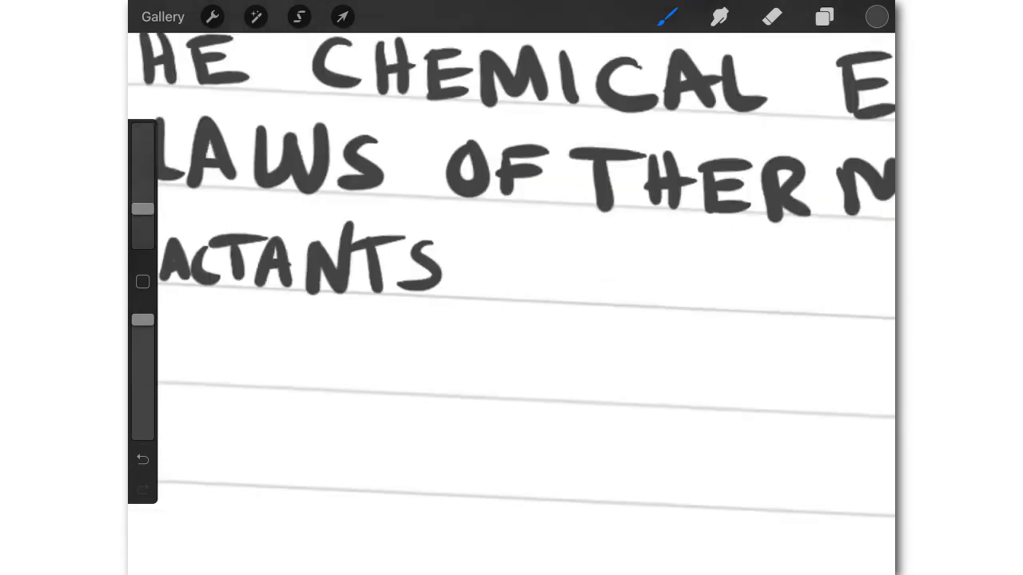
drag(415, 288, 807, 271)
mouse_move(160, 263)
mouse_down()
mouse_move(688, 272)
mouse_move(699, 296)
mouse_up()
scroll(511, 304, down, 5)
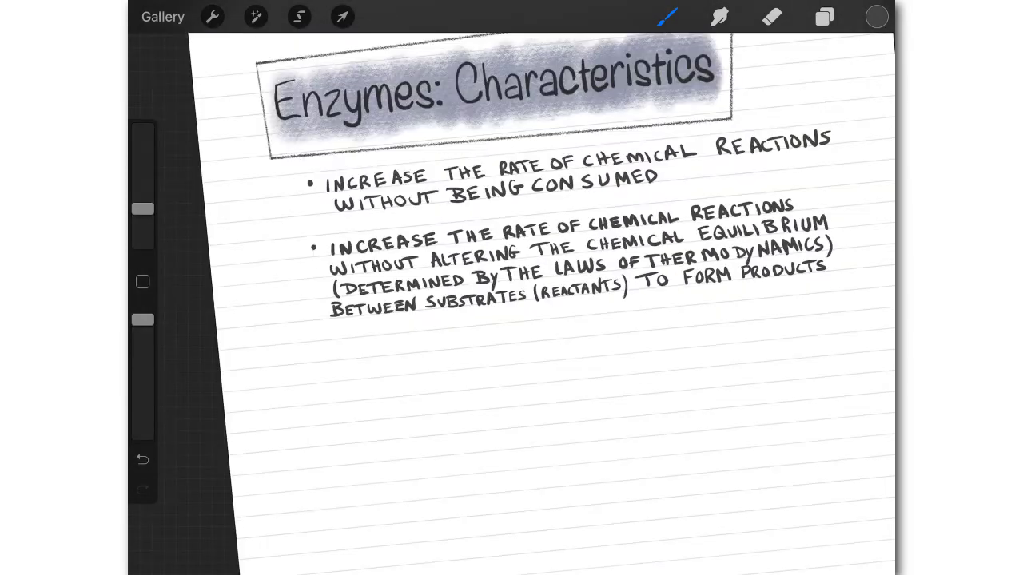
scroll(512, 303, down, 5)
scroll(511, 304, up, 10)
Add a third bullet reading 'CAN CATALYZE BOTH FORWARD AND'
click(376, 373)
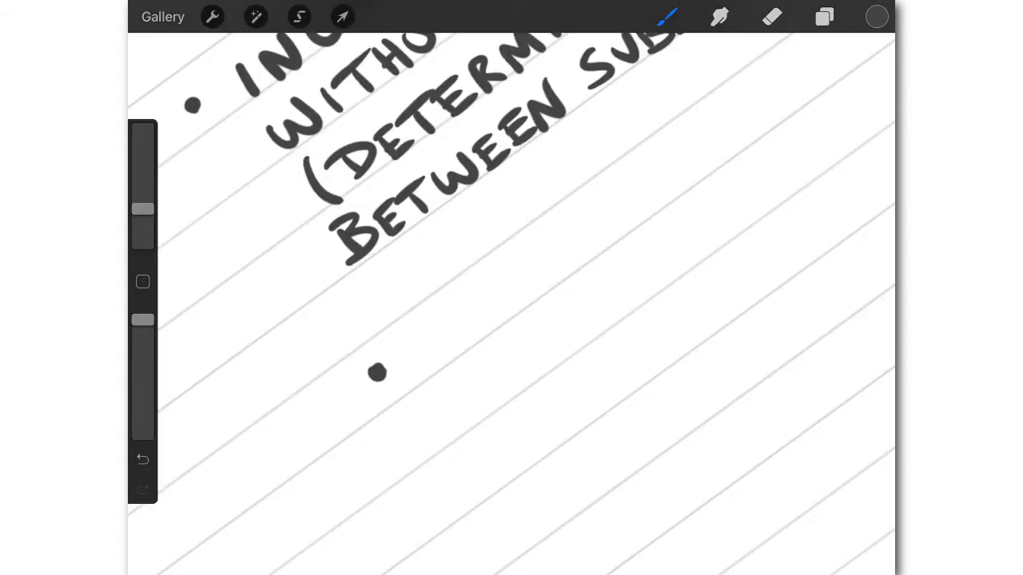
mouse_move(424, 352)
mouse_down()
mouse_move(639, 216)
mouse_move(759, 88)
mouse_up()
scroll(511, 304, up, 5)
drag(408, 303, 503, 160)
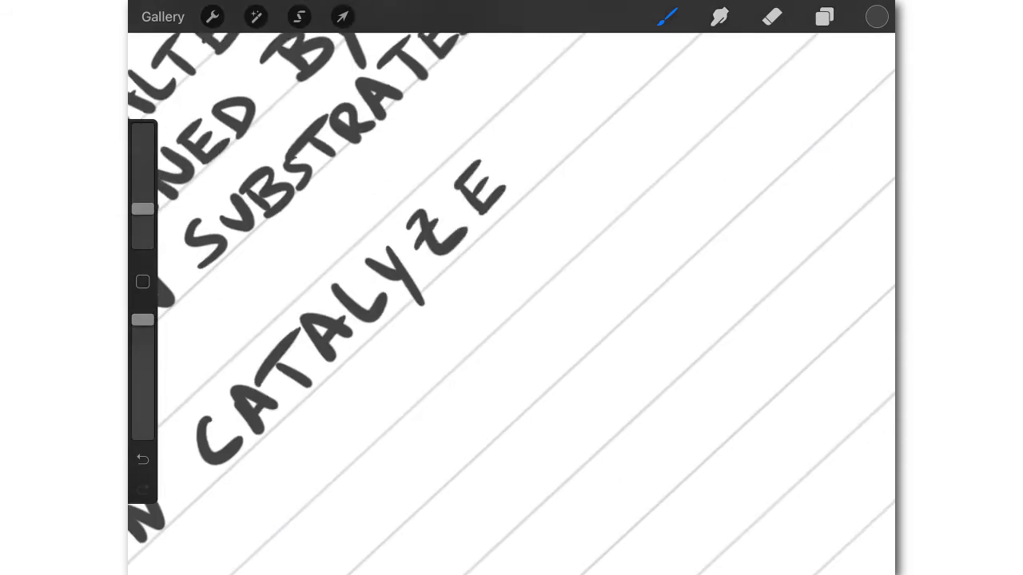
drag(479, 200, 320, 383)
mouse_move(352, 344)
mouse_down()
mouse_move(427, 283)
mouse_move(620, 81)
mouse_up()
drag(480, 200, 319, 384)
drag(383, 307, 512, 163)
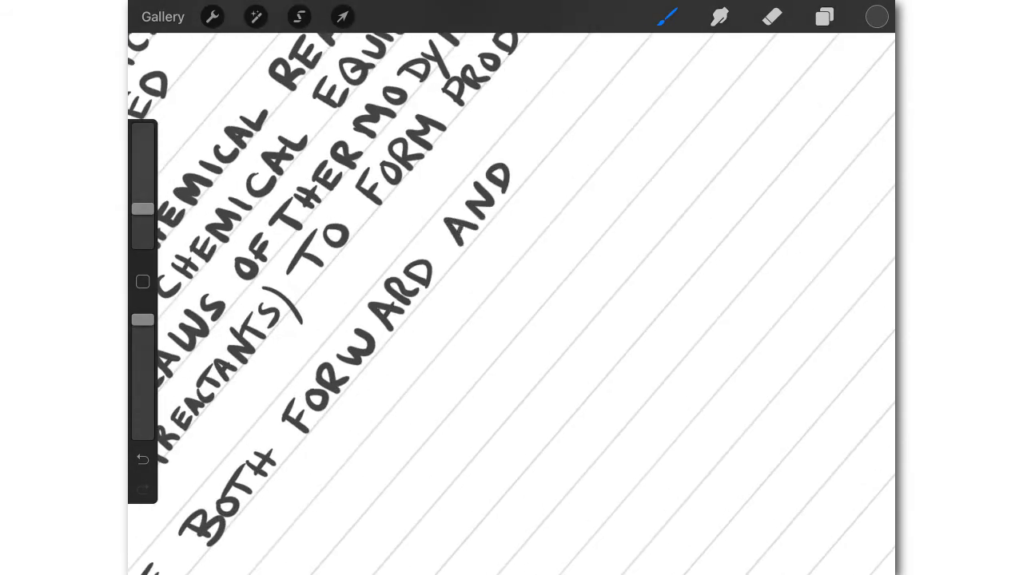
Complete the third bullet with 'BACKWARD REACTIONS'
drag(480, 199, 367, 344)
drag(419, 308, 591, 120)
drag(479, 200, 320, 384)
drag(449, 354, 509, 300)
drag(521, 281, 607, 192)
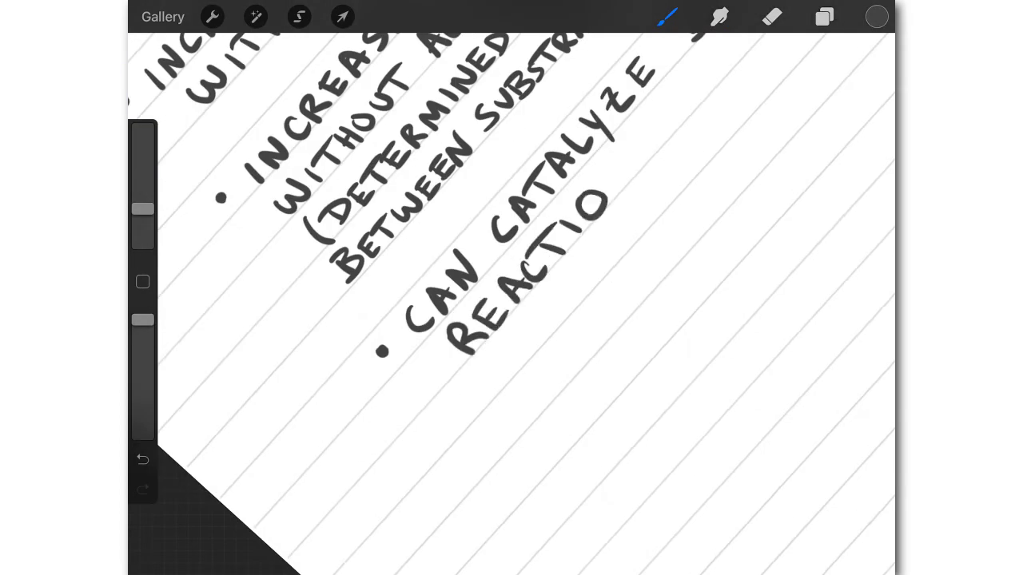
drag(511, 320, 468, 157)
drag(559, 92, 581, 56)
drag(601, 38, 588, 72)
Draw a blue arrow with a filled arrowhead below the bullets
drag(338, 319, 339, 176)
drag(365, 304, 536, 304)
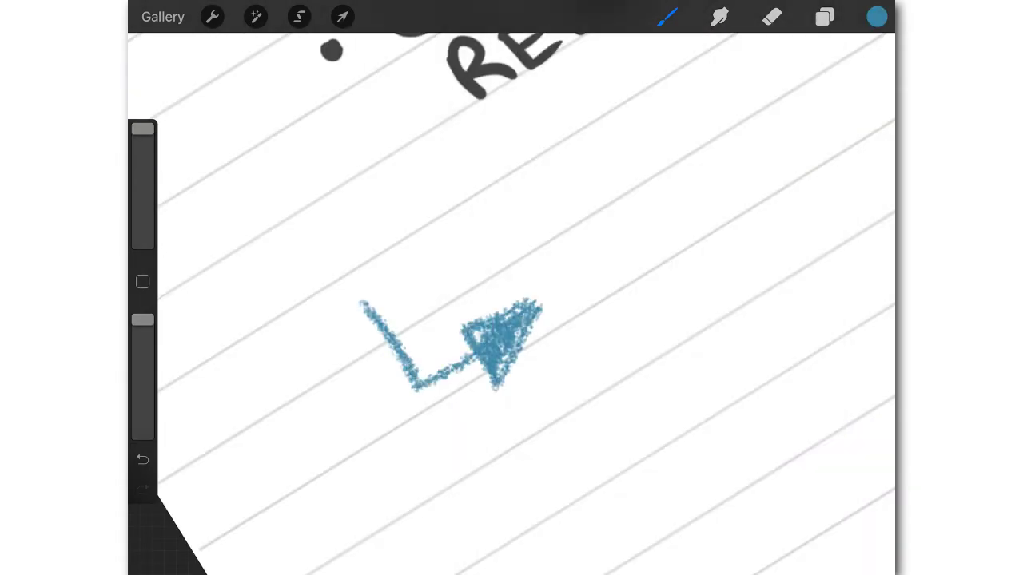
drag(479, 351, 531, 315)
drag(511, 200, 511, 439)
Write 'THE SUBSTRATE BINDS TO THE' in black beside the blue arrow
drag(160, 479, 360, 303)
drag(240, 443, 431, 307)
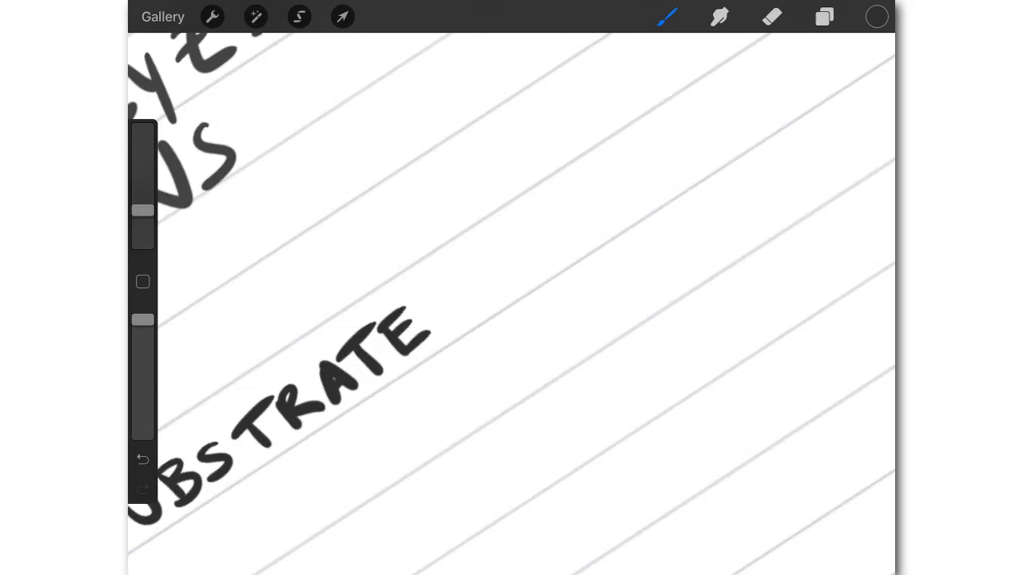
drag(295, 391, 488, 256)
drag(391, 324, 292, 356)
drag(447, 240, 511, 180)
drag(559, 163, 670, 95)
drag(663, 120, 720, 60)
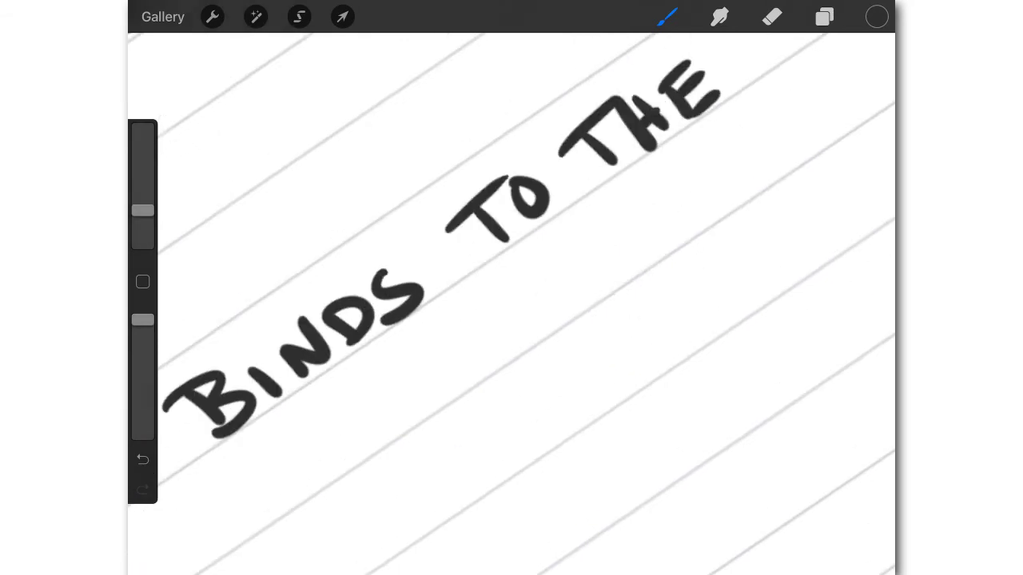
drag(639, 200, 378, 469)
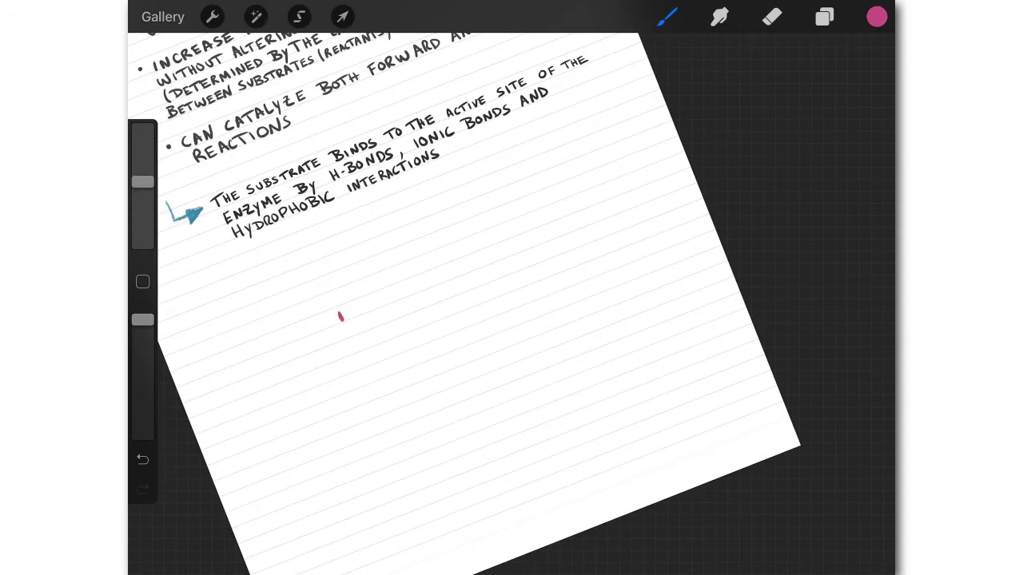
Draw a magenta dome: a rounded top arc, two base segments and a two-sided rectangular notch
mouse_move(340, 317)
mouse_down()
mouse_move(422, 212)
mouse_move(505, 257)
mouse_up()
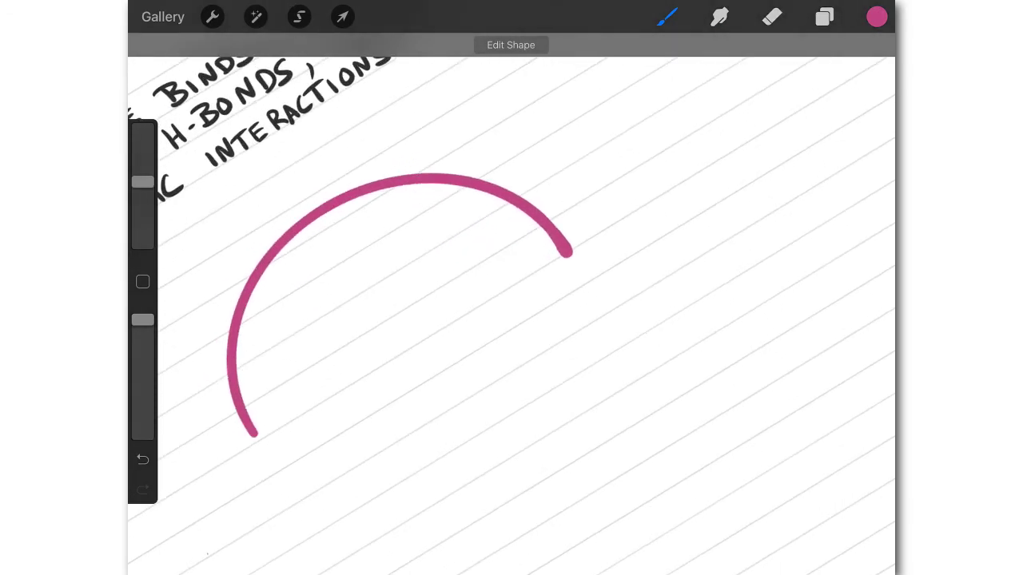
drag(252, 436, 357, 380)
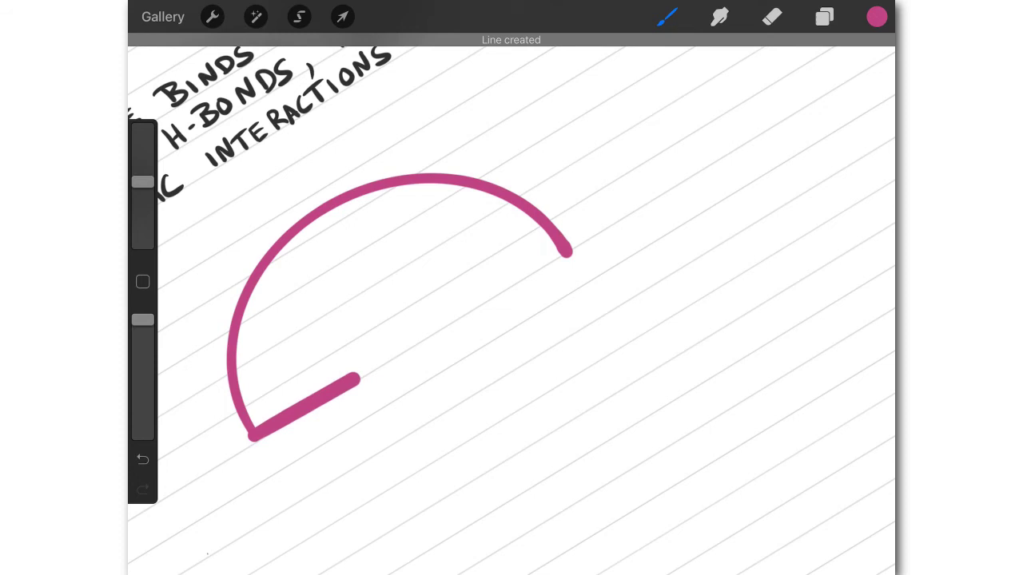
drag(566, 253, 463, 316)
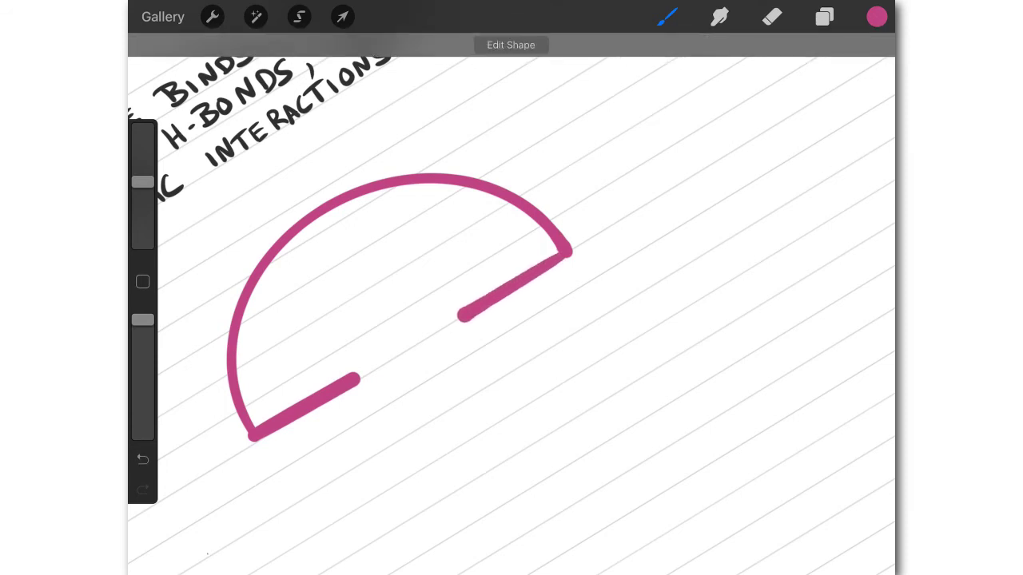
mouse_move(355, 377)
mouse_down()
mouse_move(385, 433)
mouse_move(400, 438)
mouse_move(491, 382)
mouse_up()
drag(464, 316, 500, 380)
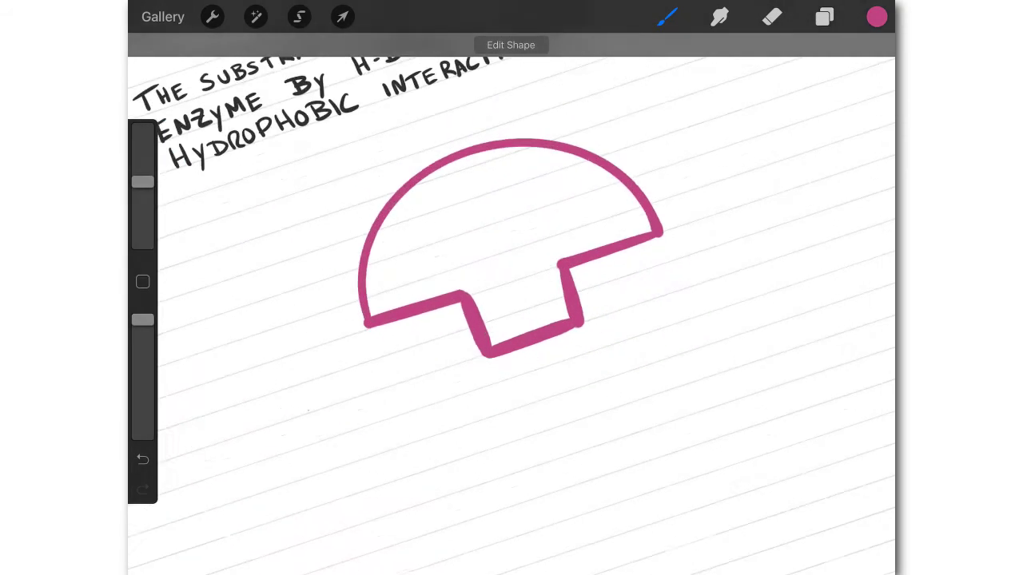
drag(512, 336, 559, 264)
Draw a blue notched outline under the magenta dome, with straight sides and a closing curve
drag(511, 336, 479, 264)
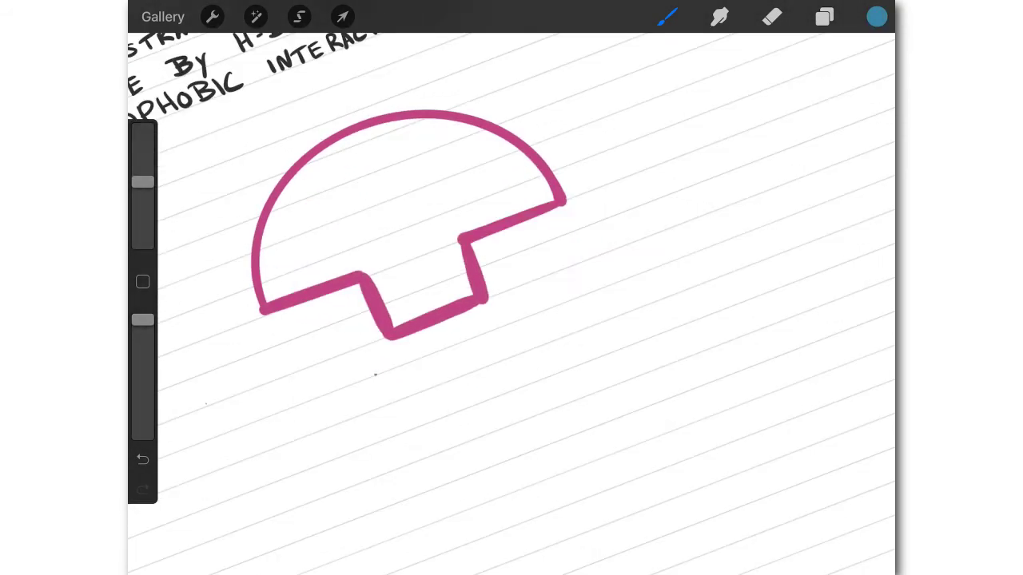
drag(374, 375, 400, 434)
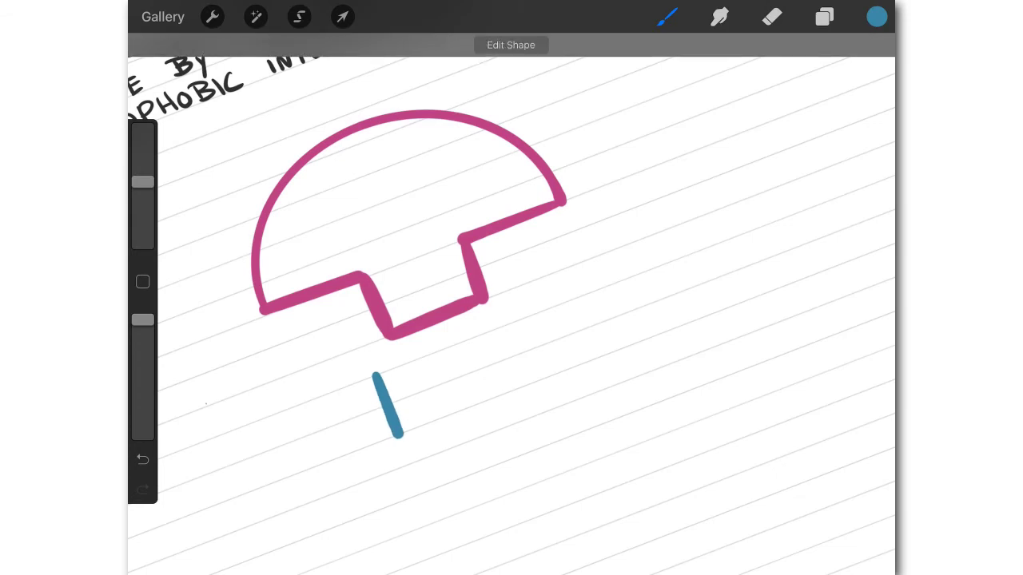
key(ctrl+z)
key(ctrl+z)
key(ctrl+shift+z)
mouse_move(410, 426)
mouse_down()
mouse_move(524, 388)
mouse_move(498, 327)
mouse_up()
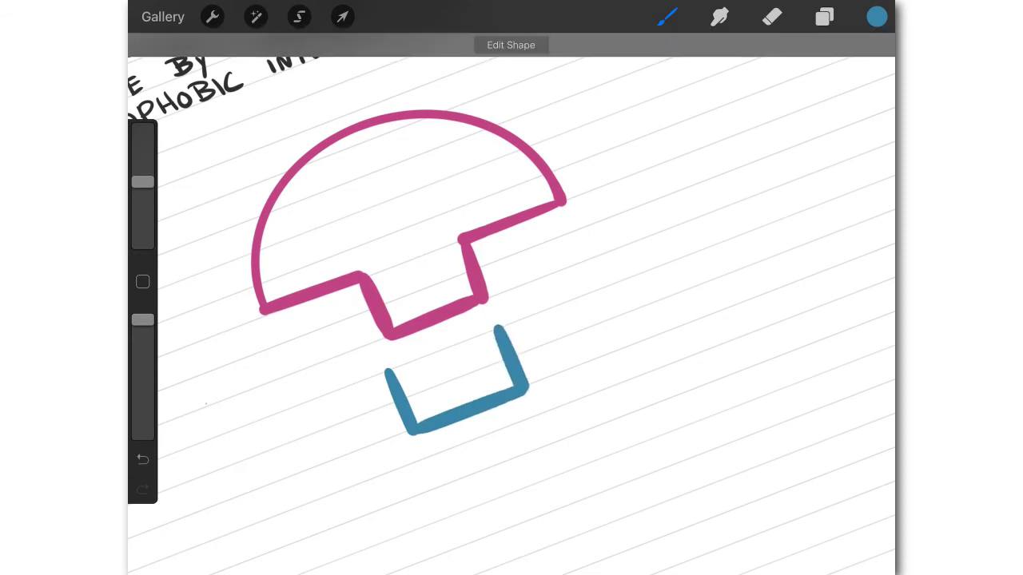
drag(387, 372, 294, 405)
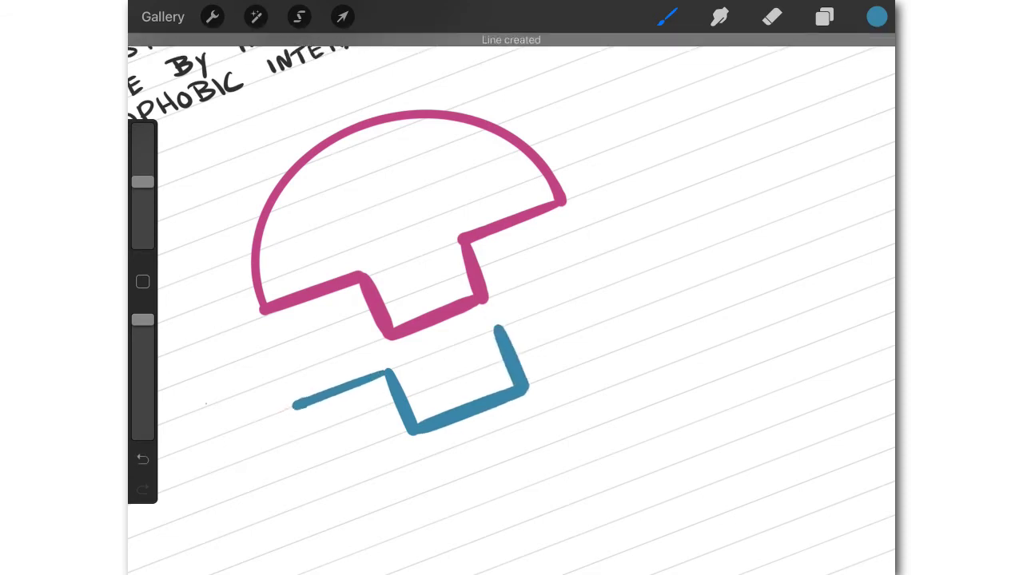
drag(498, 328, 607, 283)
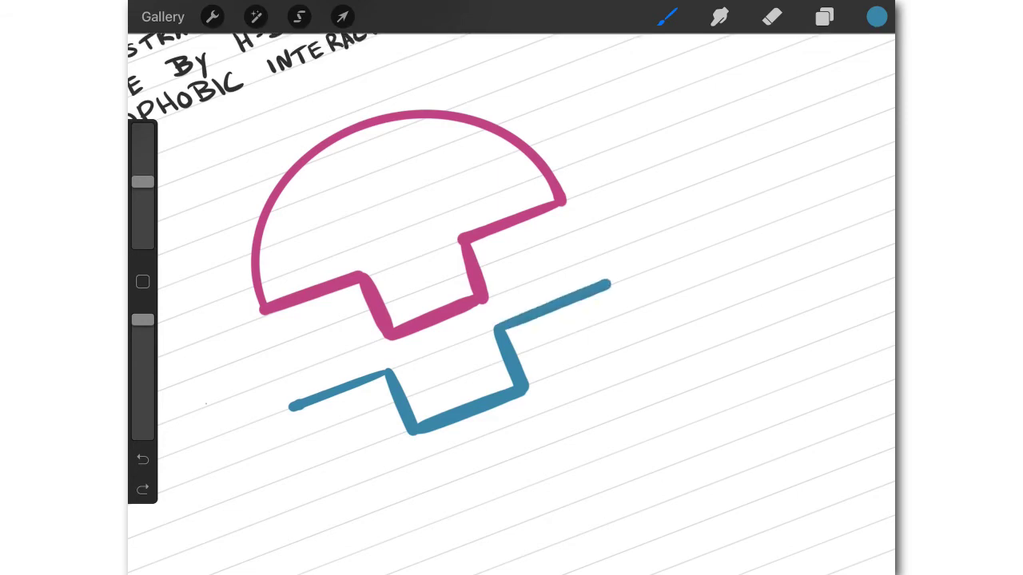
scroll(511, 288, down, 3)
scroll(511, 287, up, 3)
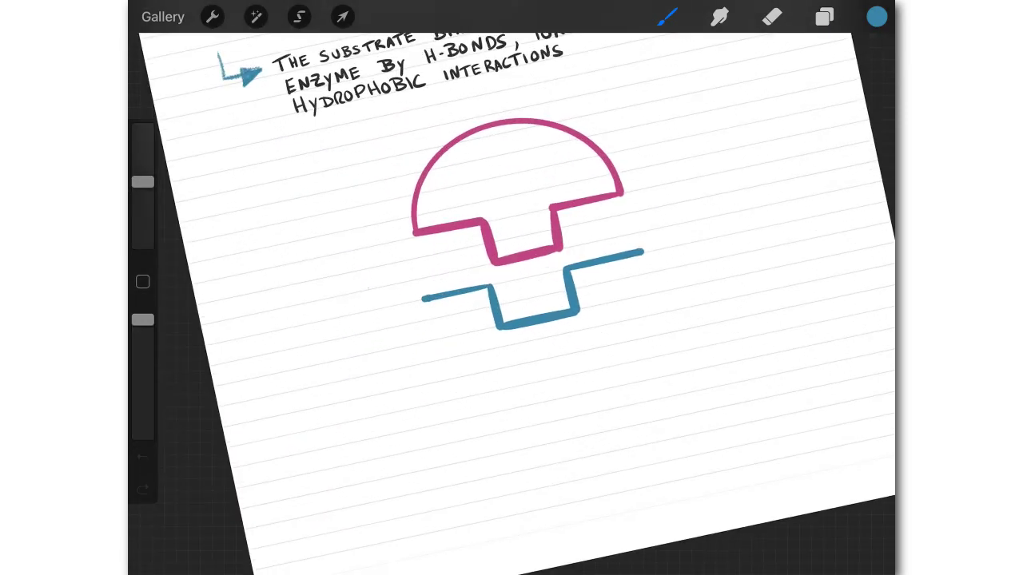
mouse_move(417, 300)
mouse_down()
mouse_move(434, 421)
mouse_move(685, 447)
mouse_move(660, 257)
mouse_up()
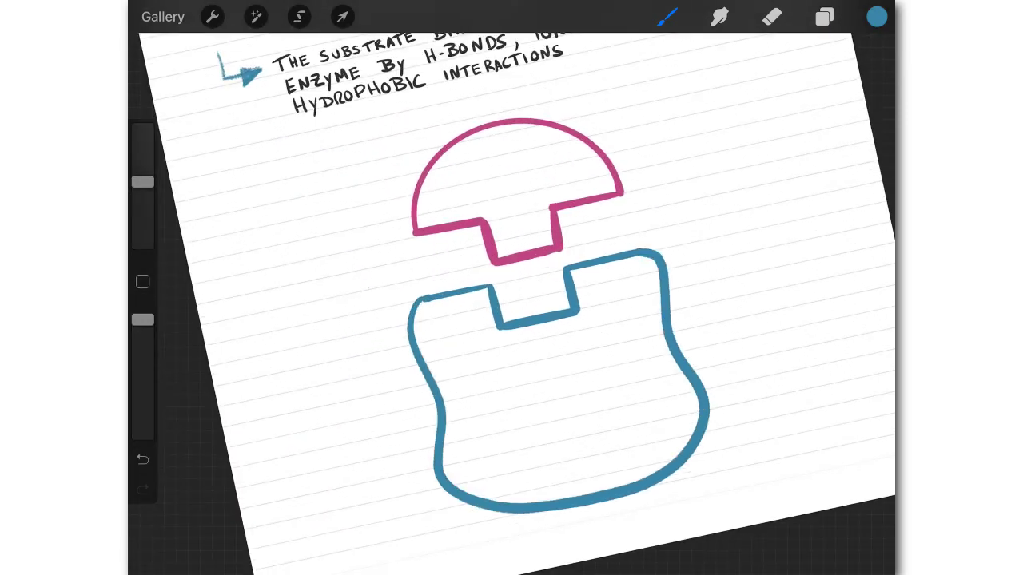
Fill the magenta dome and its peg with textured pink pencil shading
scroll(511, 288, down, 5)
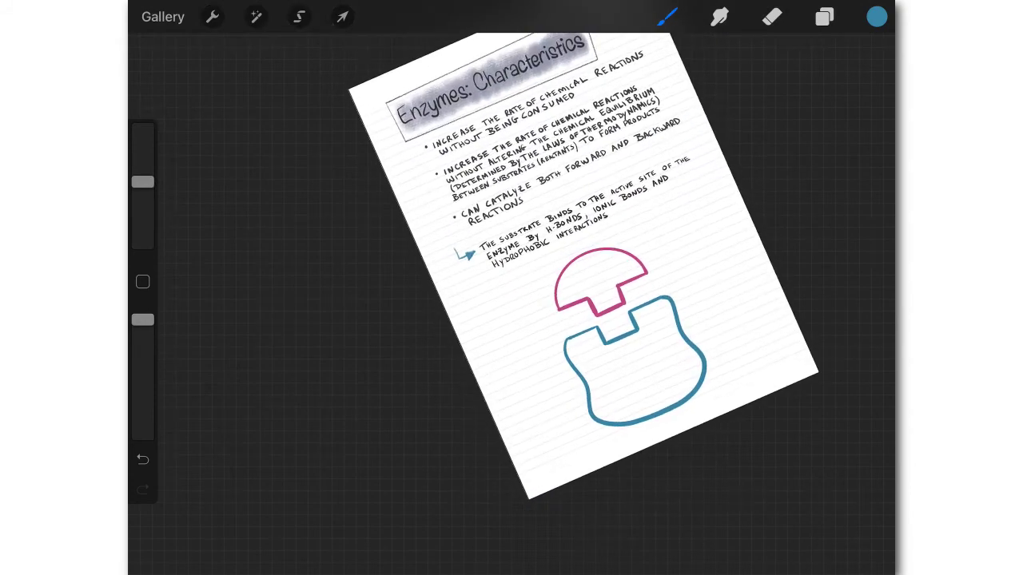
scroll(512, 288, up, 3)
scroll(512, 287, down, 3)
scroll(511, 287, down, 2)
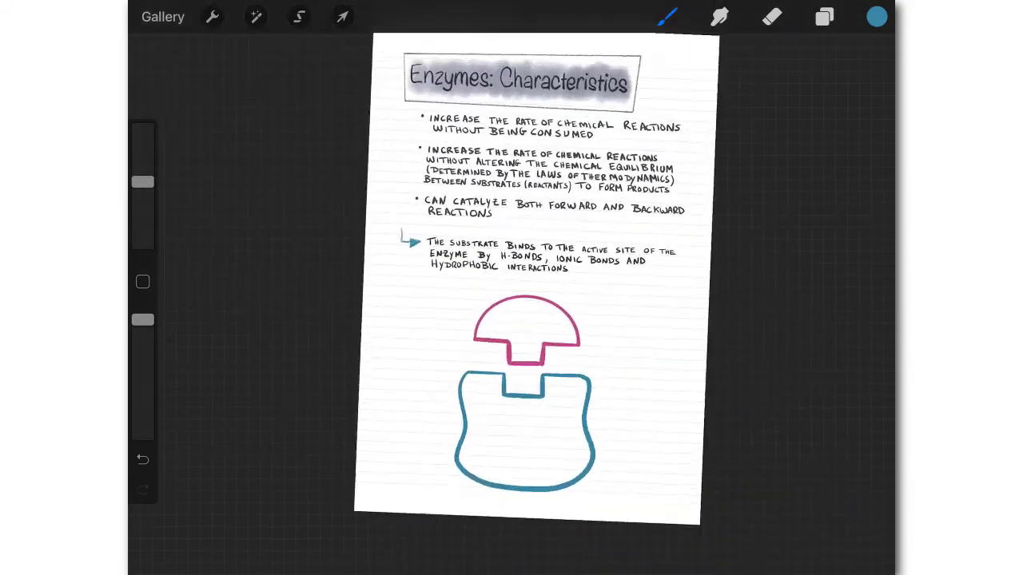
scroll(512, 288, up, 10)
mouse_move(420, 344)
mouse_down()
mouse_move(479, 335)
mouse_move(559, 436)
mouse_move(591, 335)
mouse_move(619, 351)
mouse_move(663, 236)
mouse_up()
drag(655, 303, 679, 272)
mouse_move(424, 328)
mouse_down()
mouse_move(487, 232)
mouse_move(544, 368)
mouse_move(560, 204)
mouse_up()
drag(511, 336, 571, 184)
drag(535, 320, 592, 168)
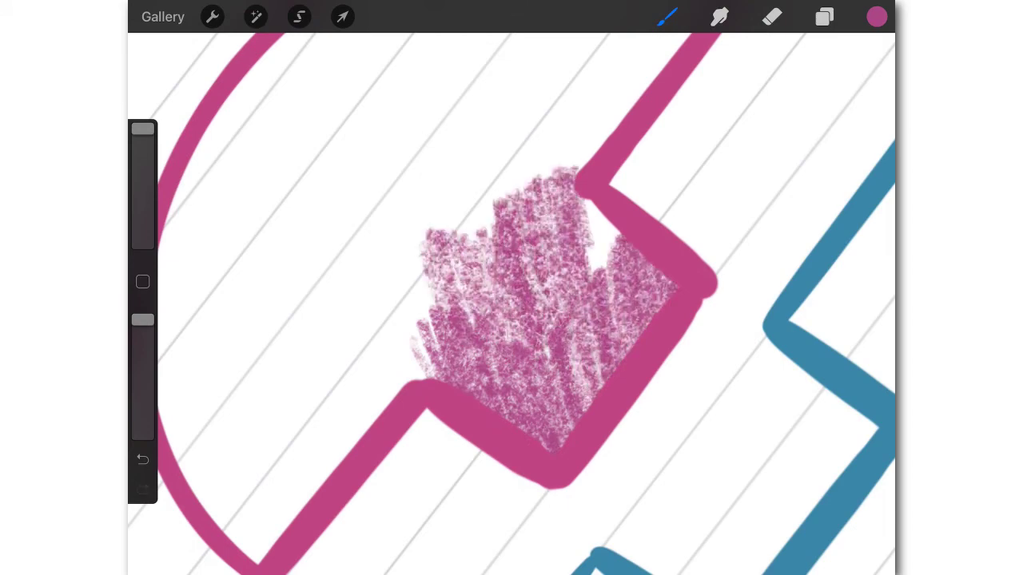
drag(576, 271, 620, 219)
mouse_move(560, 304)
mouse_down()
mouse_move(527, 263)
mouse_move(479, 231)
mouse_up()
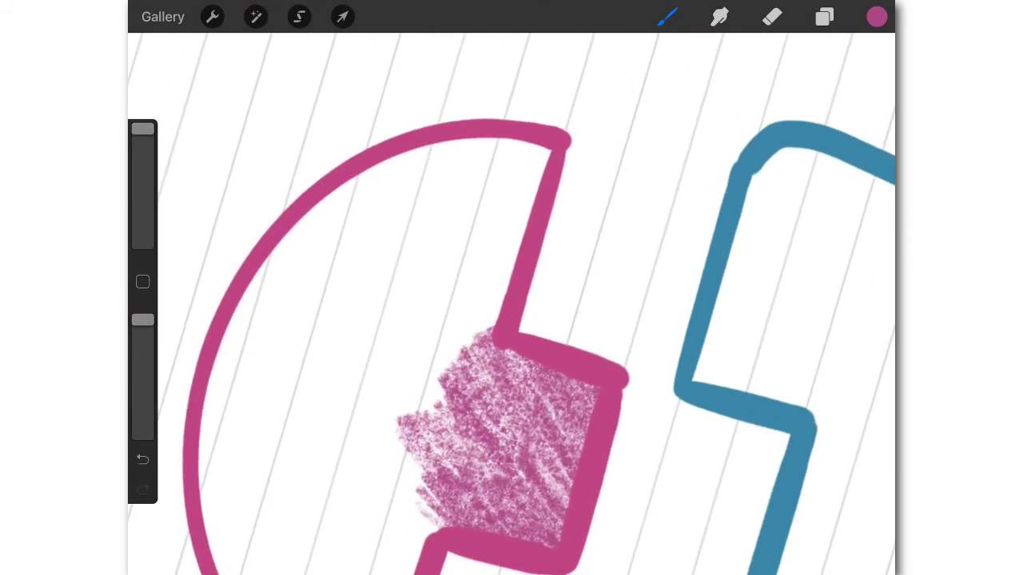
mouse_move(376, 455)
mouse_down()
mouse_move(420, 331)
mouse_move(459, 324)
mouse_up()
drag(392, 432, 452, 320)
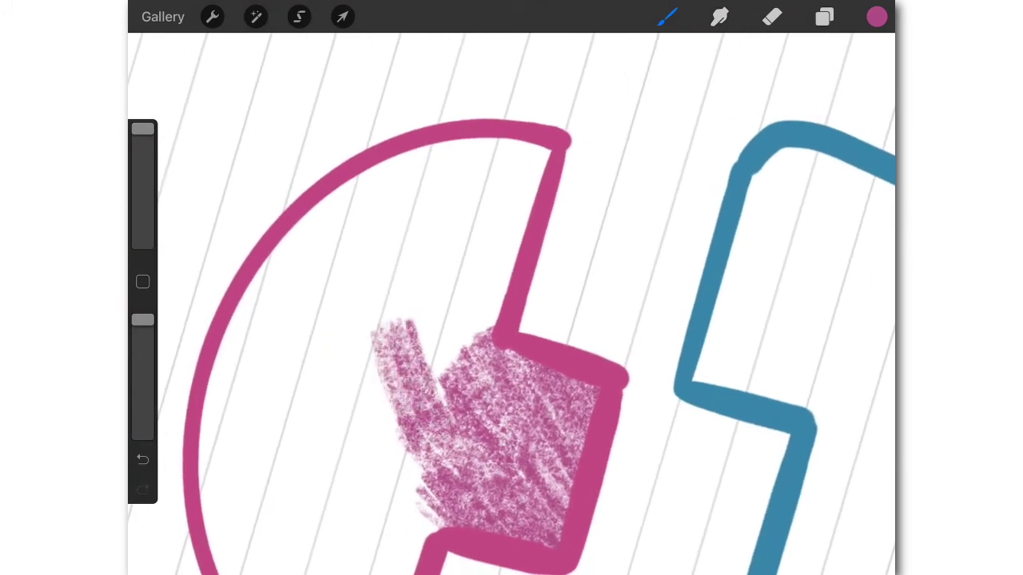
drag(408, 415, 448, 295)
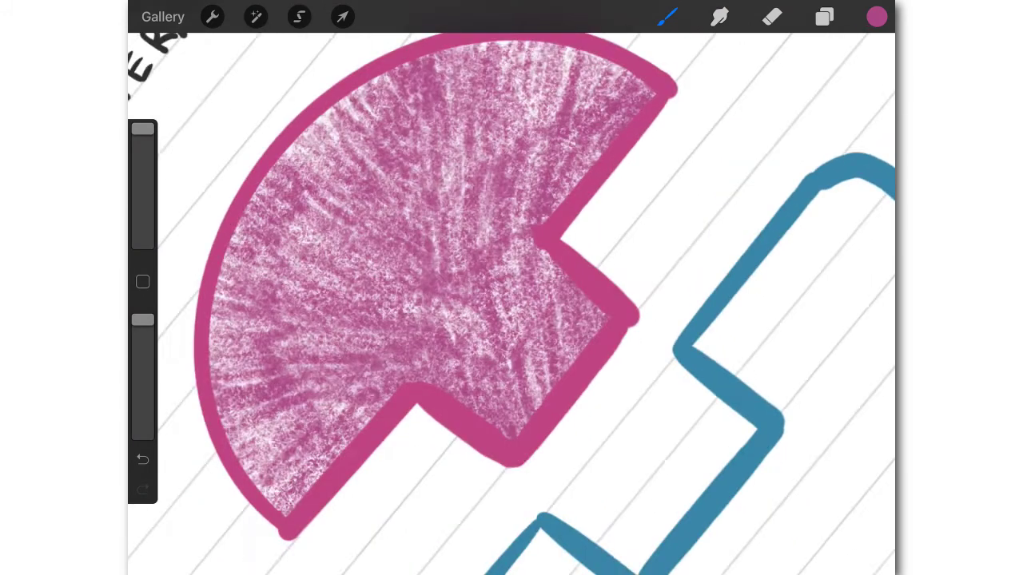
scroll(511, 304, up, 1)
Darken the pink shading along the notch and right edges, and begin the blue shading
mouse_move(521, 258)
mouse_down()
mouse_move(592, 345)
mouse_move(491, 468)
mouse_up()
drag(515, 239, 527, 424)
drag(531, 292, 576, 376)
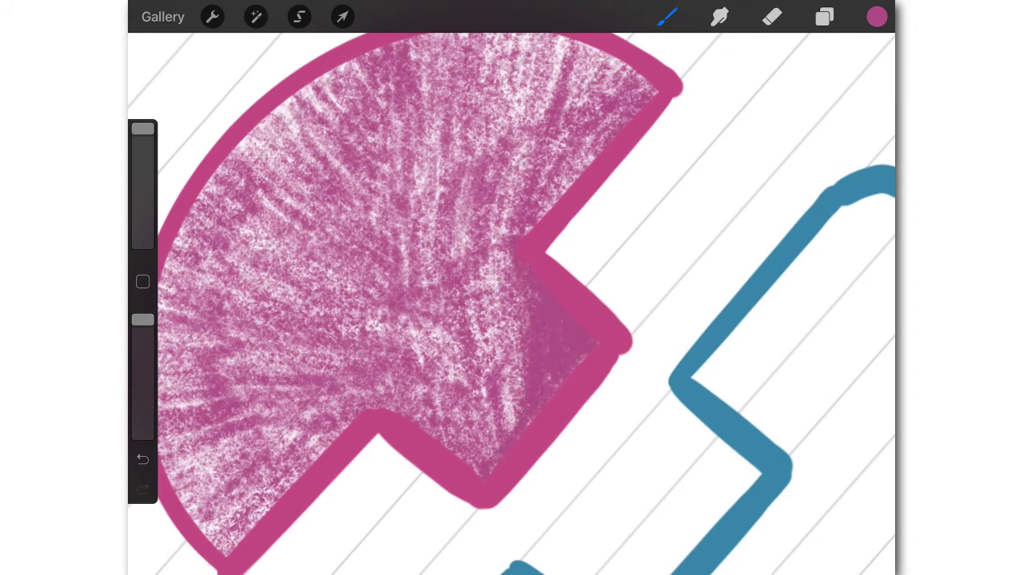
mouse_move(643, 88)
mouse_down()
mouse_move(515, 235)
mouse_move(543, 216)
mouse_move(607, 56)
mouse_up()
drag(599, 116, 511, 232)
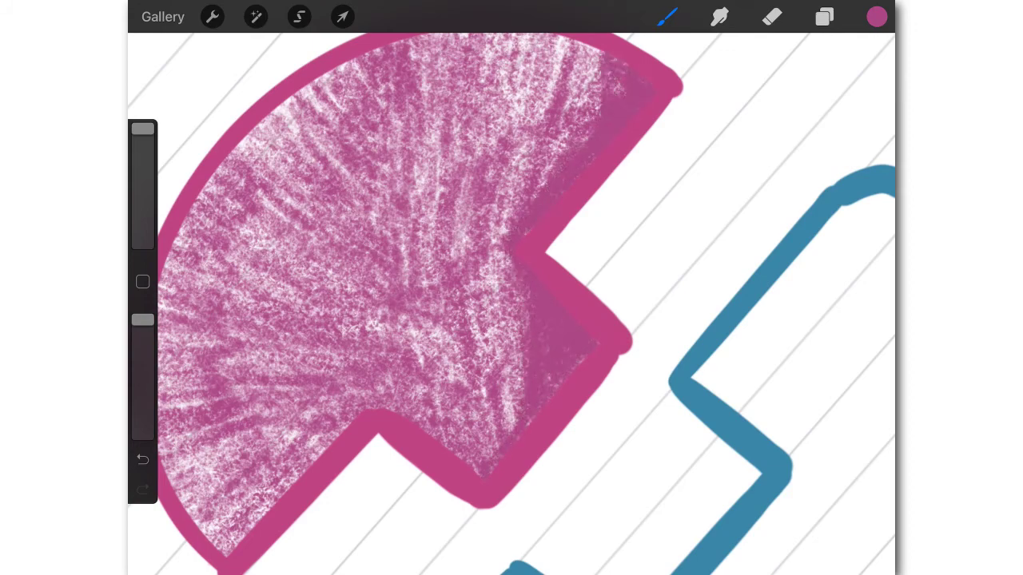
drag(616, 84, 559, 160)
drag(596, 64, 534, 200)
scroll(511, 303, down, 2)
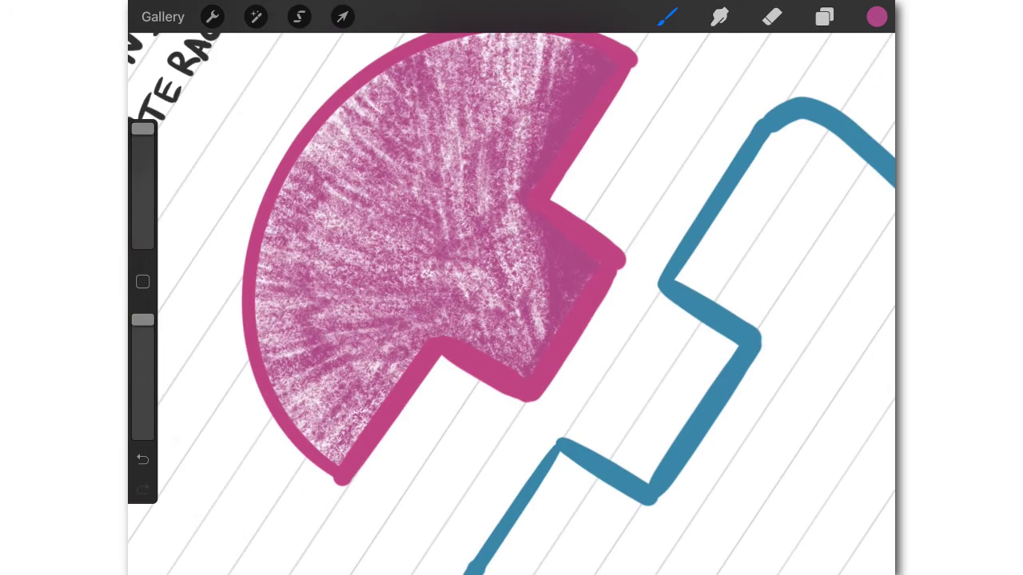
drag(543, 296, 527, 363)
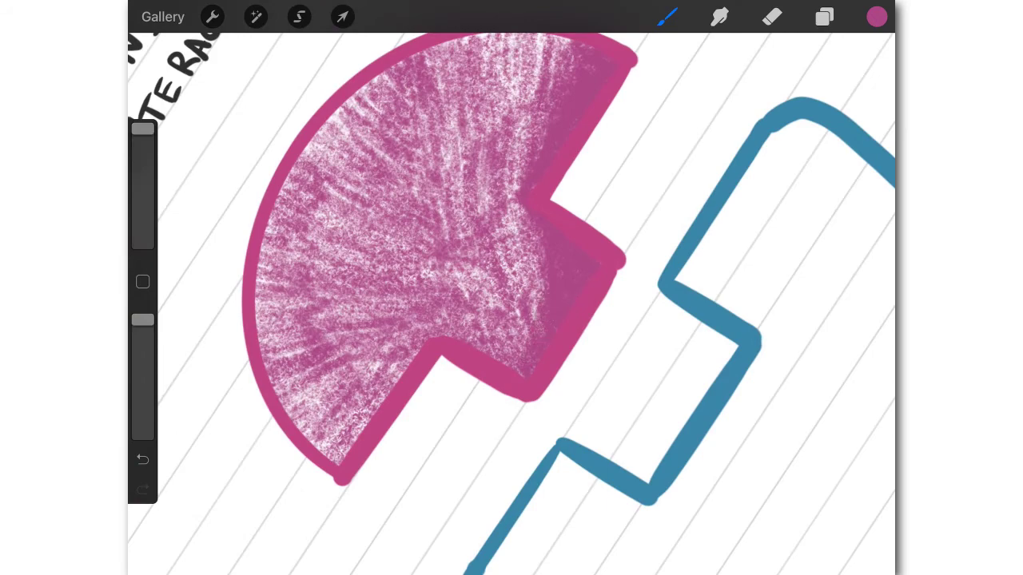
scroll(512, 303, down, 2)
scroll(512, 304, up, 4)
mouse_move(200, 258)
mouse_down()
mouse_move(255, 374)
mouse_move(280, 256)
mouse_move(296, 368)
mouse_move(320, 228)
mouse_move(344, 327)
mouse_move(384, 203)
mouse_move(422, 327)
mouse_move(440, 171)
mouse_move(473, 288)
mouse_move(504, 144)
mouse_move(531, 248)
mouse_move(552, 168)
mouse_up()
Extend blue shading into the enzyme's lower left, darkening that outline and adding inner hatching
mouse_move(272, 368)
mouse_down()
mouse_move(262, 419)
mouse_move(335, 447)
mouse_up()
drag(287, 320, 400, 484)
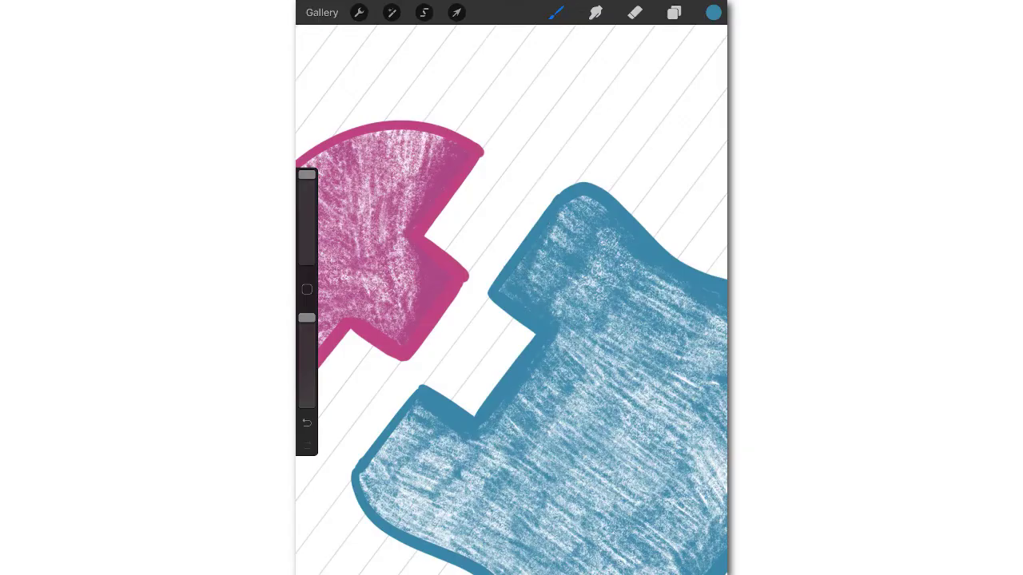
drag(374, 463, 404, 417)
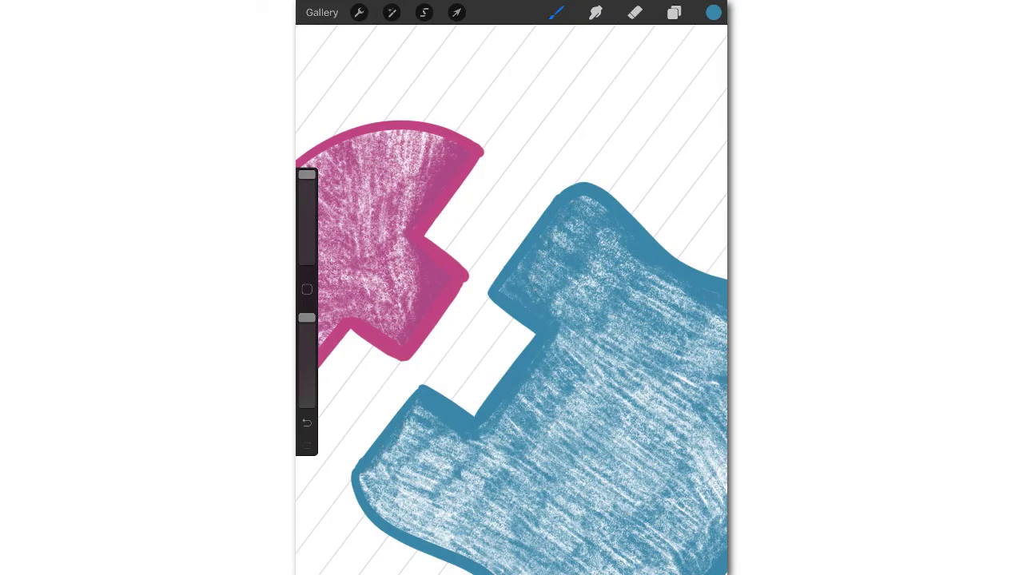
drag(368, 479, 415, 427)
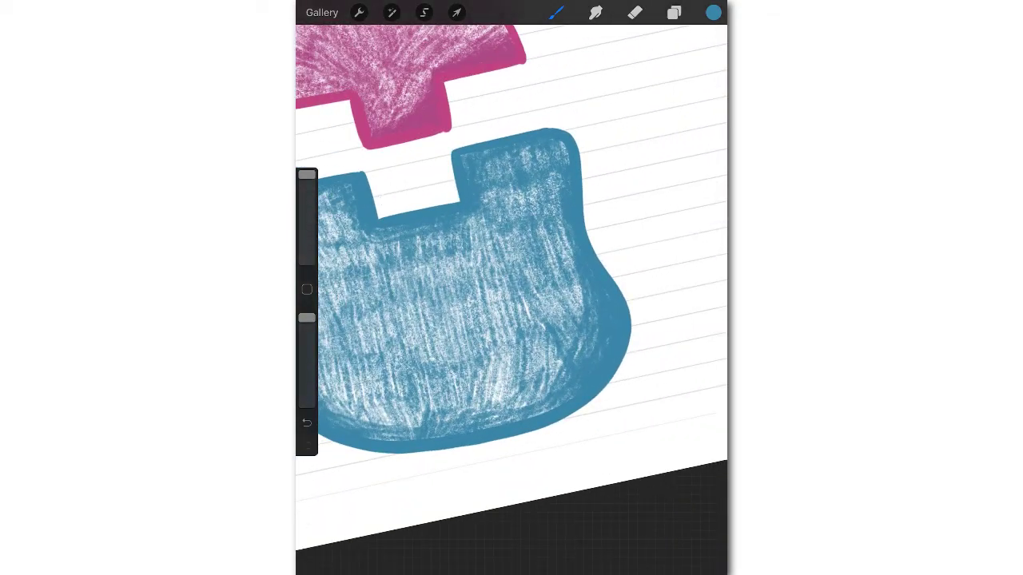
drag(503, 344, 499, 404)
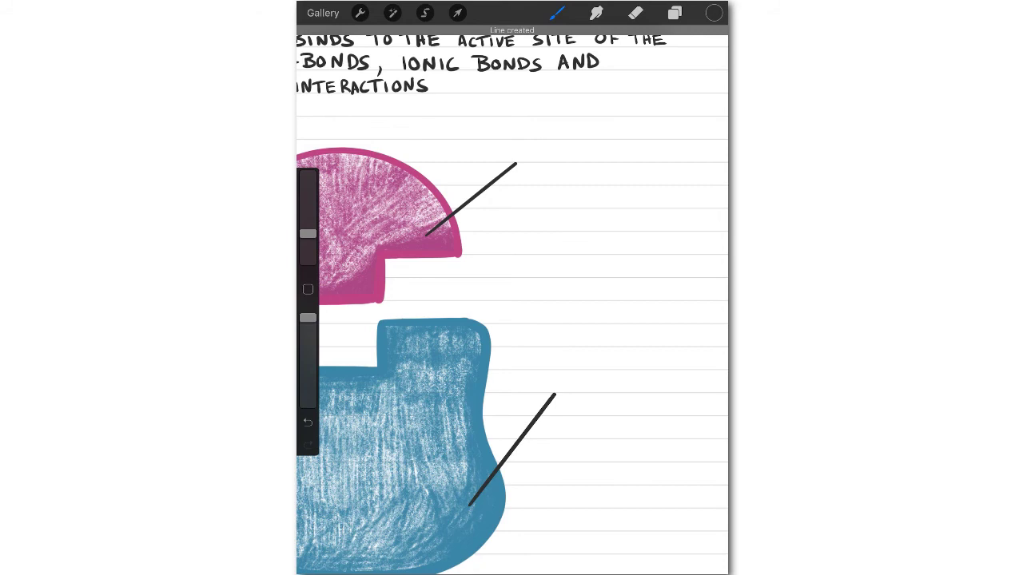
Handwrite the label 'SUBSTRATE' at the end of the magenta dome's leader line
mouse_move(416, 294)
mouse_down()
mouse_move(456, 320)
mouse_move(432, 372)
mouse_up()
mouse_move(448, 257)
mouse_down()
mouse_move(499, 253)
mouse_move(521, 272)
mouse_up()
drag(483, 236, 523, 276)
mouse_move(563, 192)
mouse_down()
mouse_move(534, 216)
mouse_move(553, 251)
mouse_move(364, 424)
mouse_up()
drag(408, 319, 442, 360)
drag(389, 337, 426, 287)
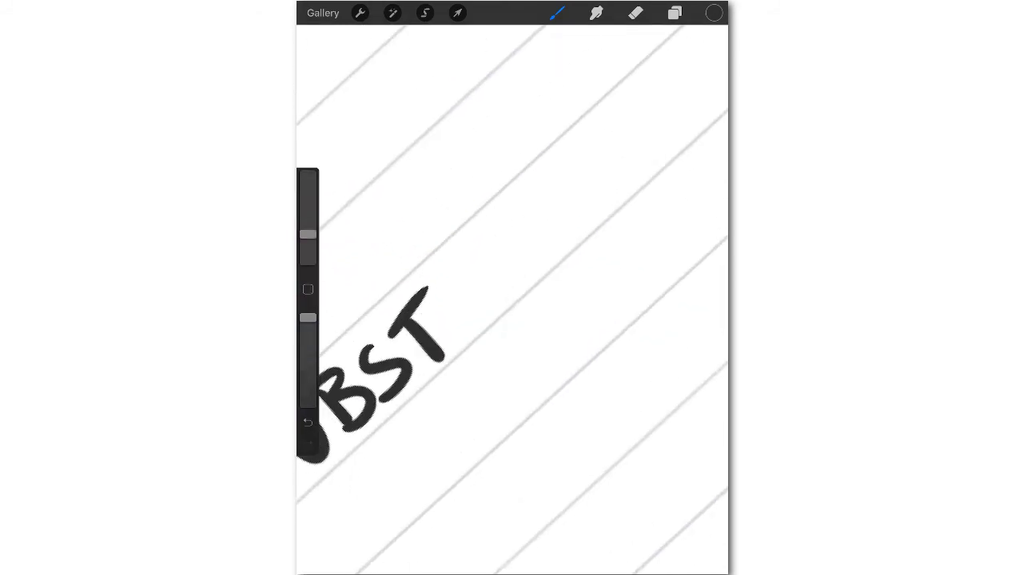
drag(476, 331, 441, 289)
mouse_move(441, 289)
mouse_down()
mouse_move(500, 308)
mouse_move(543, 267)
mouse_move(524, 253)
mouse_up()
mouse_move(520, 255)
mouse_down()
mouse_move(395, 364)
mouse_move(404, 379)
mouse_up()
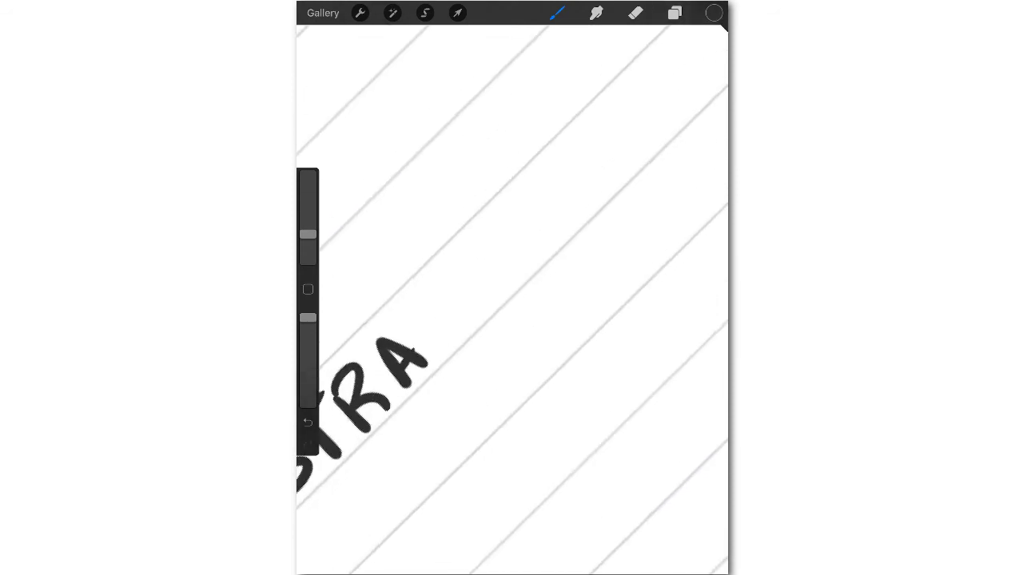
drag(417, 308, 452, 345)
drag(402, 326, 440, 284)
mouse_move(449, 280)
mouse_down()
mouse_move(483, 310)
mouse_move(471, 249)
mouse_up()
drag(468, 293, 490, 267)
drag(483, 310, 509, 280)
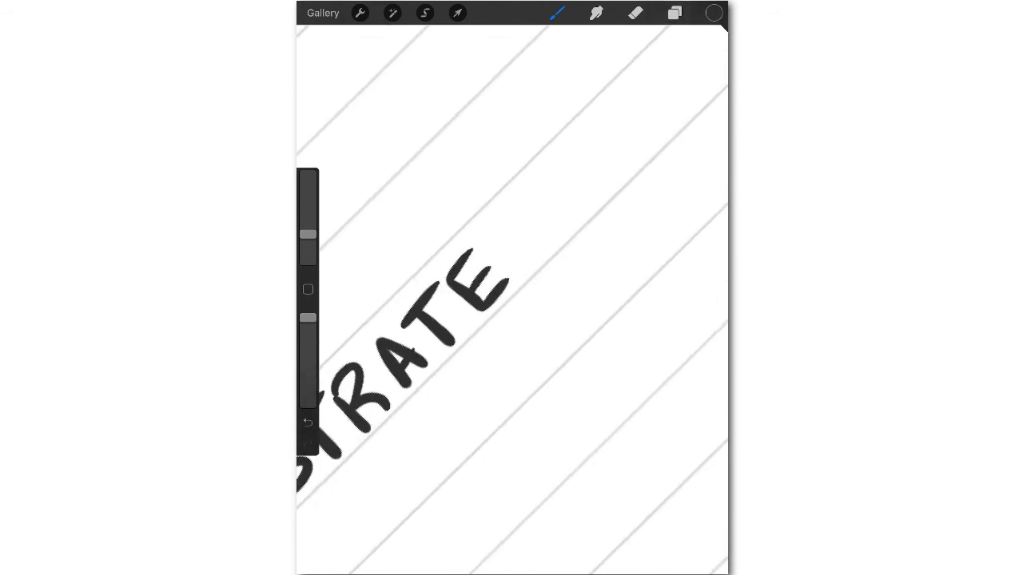
Undo a stray stroke and handwrite the label 'ENZYME' by the blue shape
scroll(511, 319, down, 5)
scroll(511, 319, down, 3)
scroll(511, 319, down, 3)
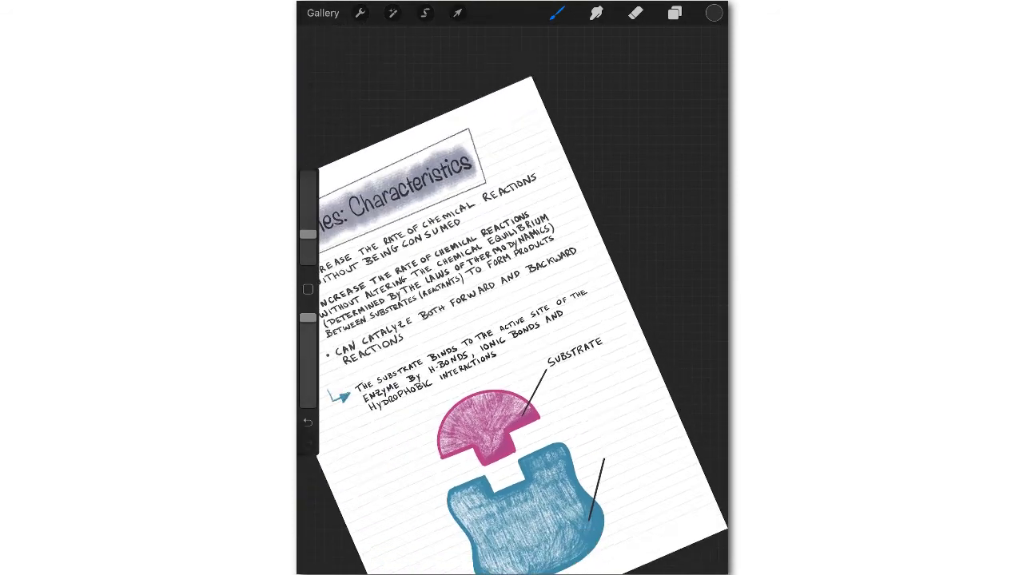
scroll(511, 320, down, 1)
scroll(544, 447, up, 2)
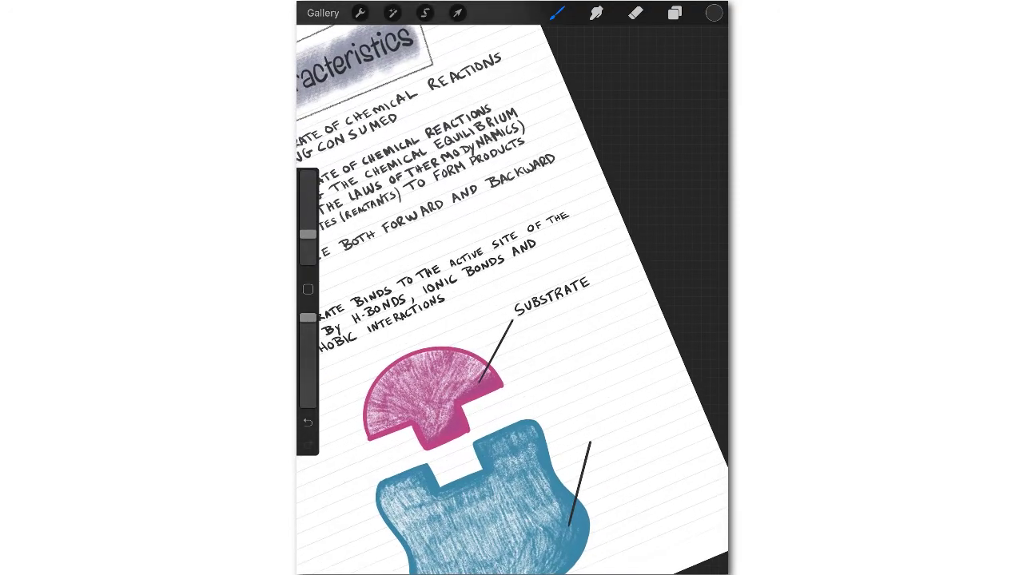
scroll(591, 480, up, 5)
scroll(592, 479, up, 2)
scroll(455, 471, up, 1)
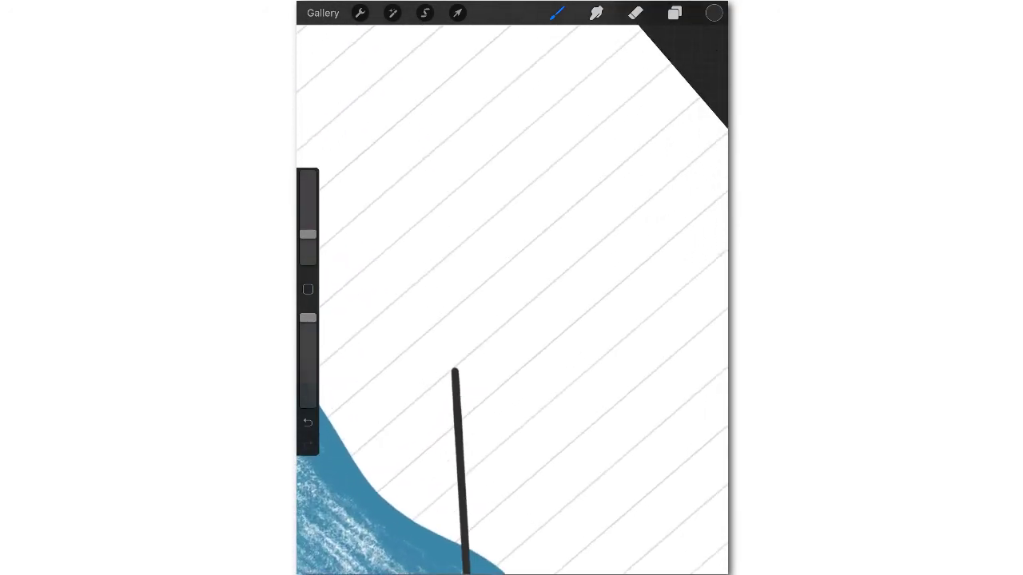
key(ctrl+z)
mouse_move(450, 312)
mouse_down()
mouse_move(459, 358)
mouse_move(502, 297)
mouse_up()
drag(494, 291, 584, 231)
drag(586, 241, 594, 225)
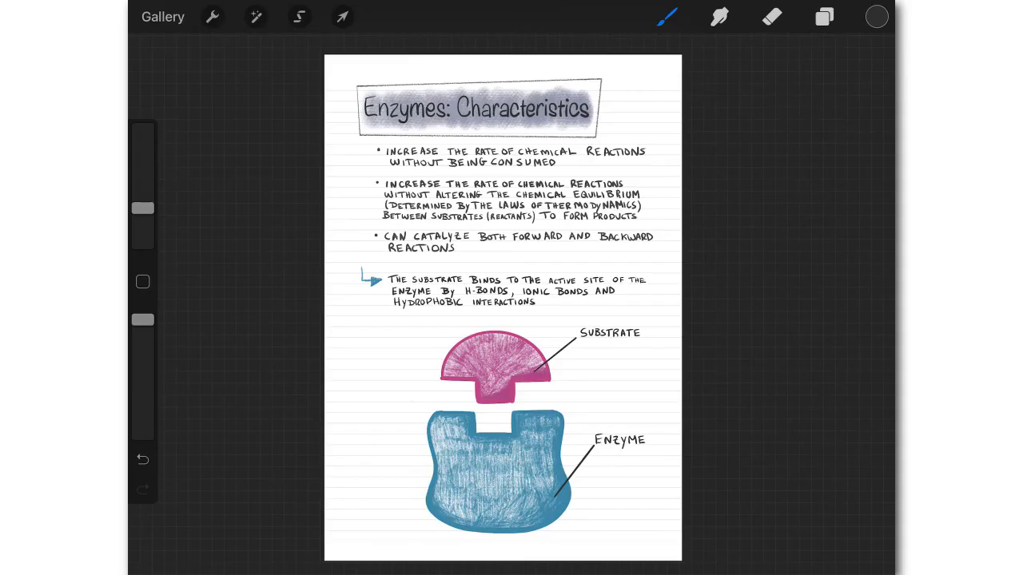